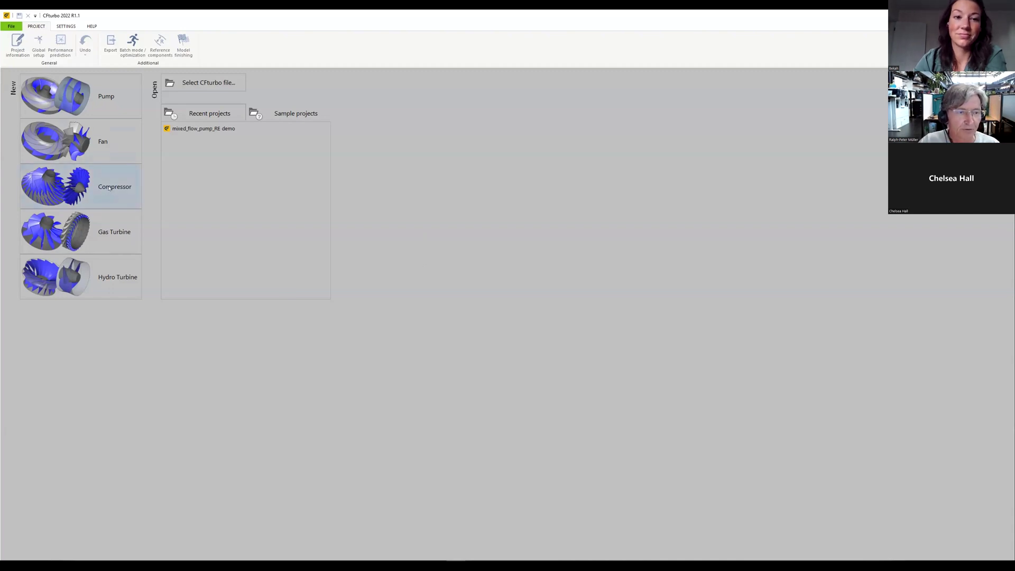
Start a new compressor project and set the mass flow to 0.15 kg/s and the total pressure ratio to 4.2
click(109, 187)
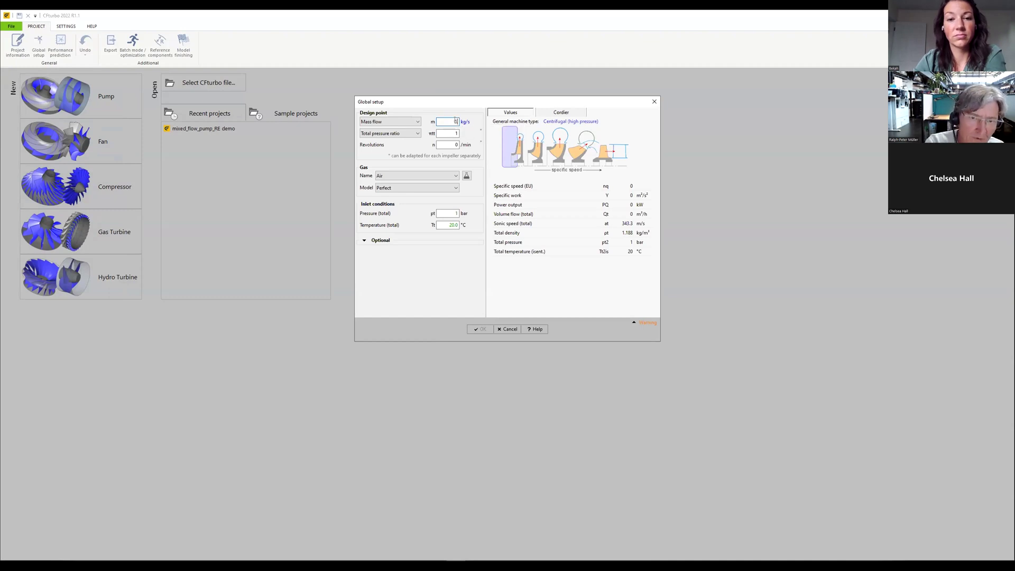
text(.15)
click(455, 132)
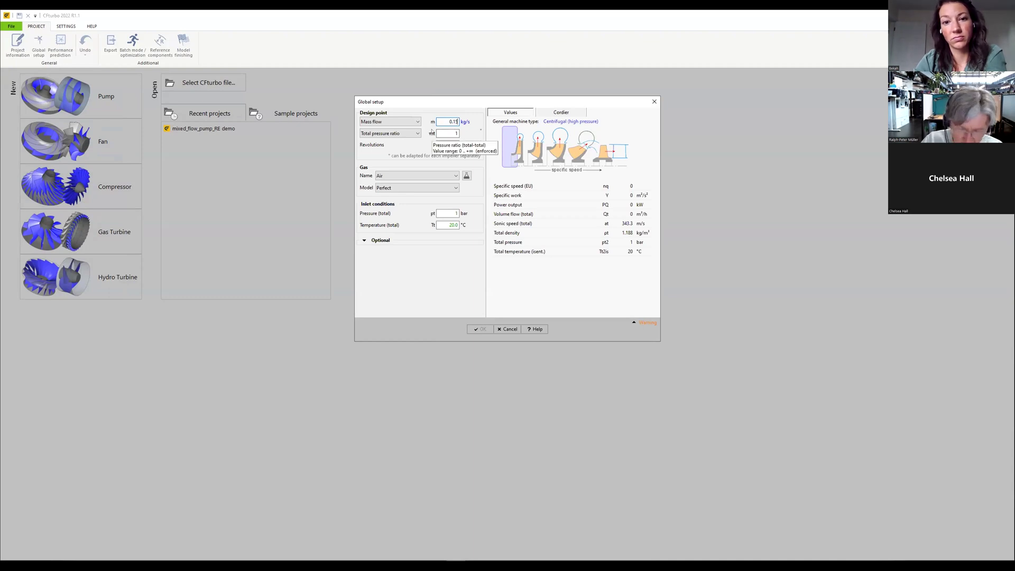
double_click(456, 132)
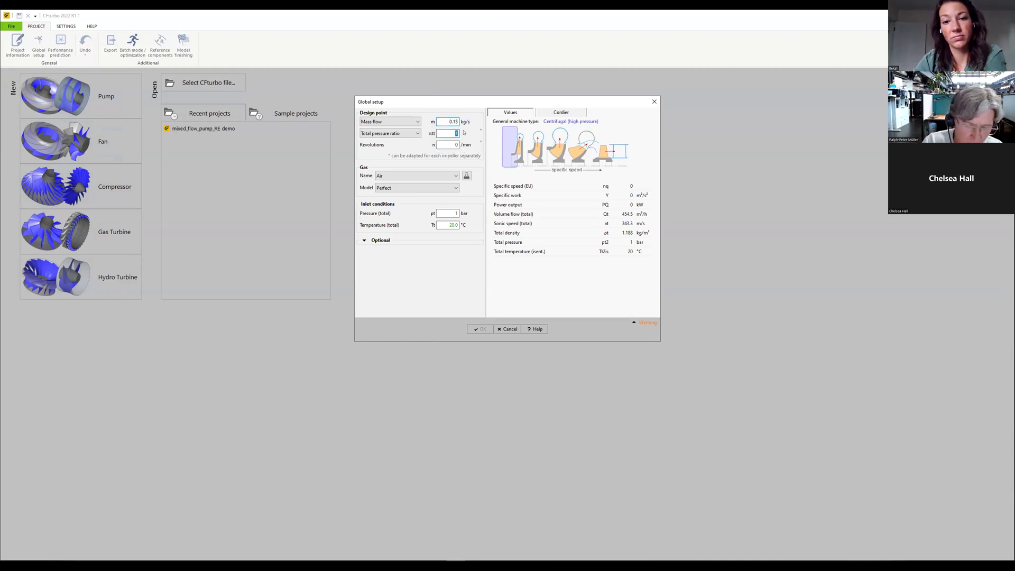
text(4)
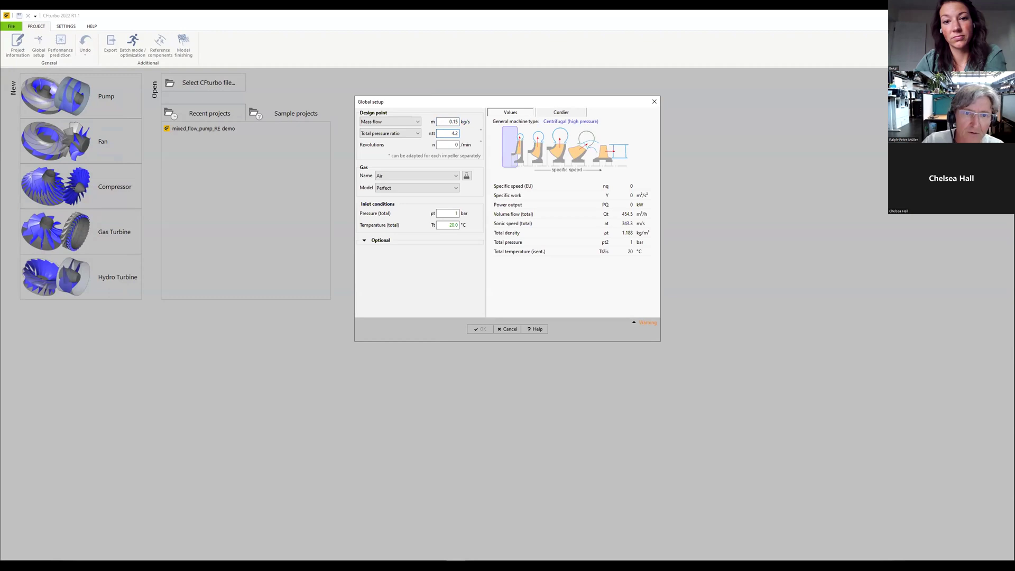
text(.2)
Set the revolutions to 100000 /min and accept the global setup
click(453, 144)
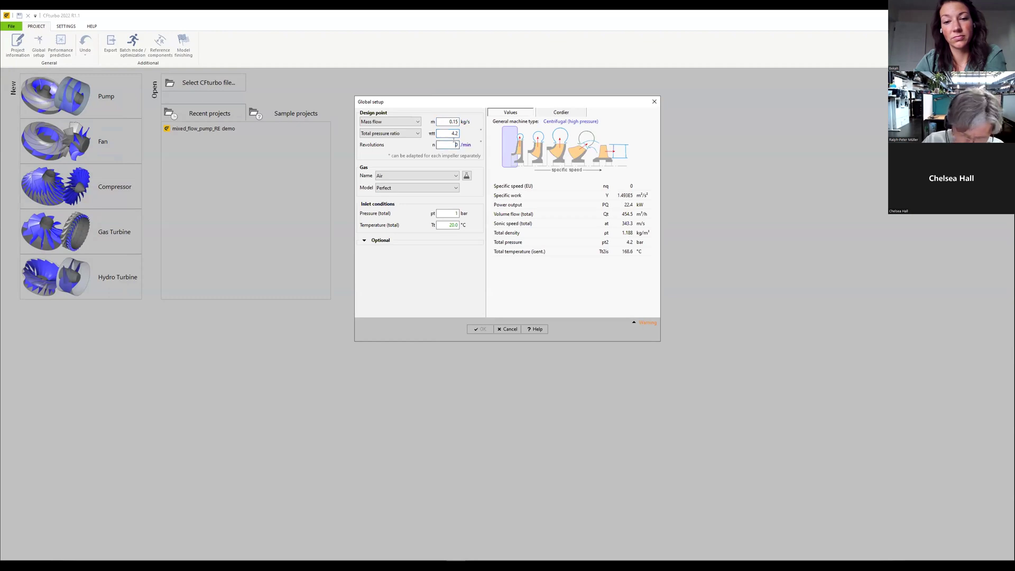
text(100000)
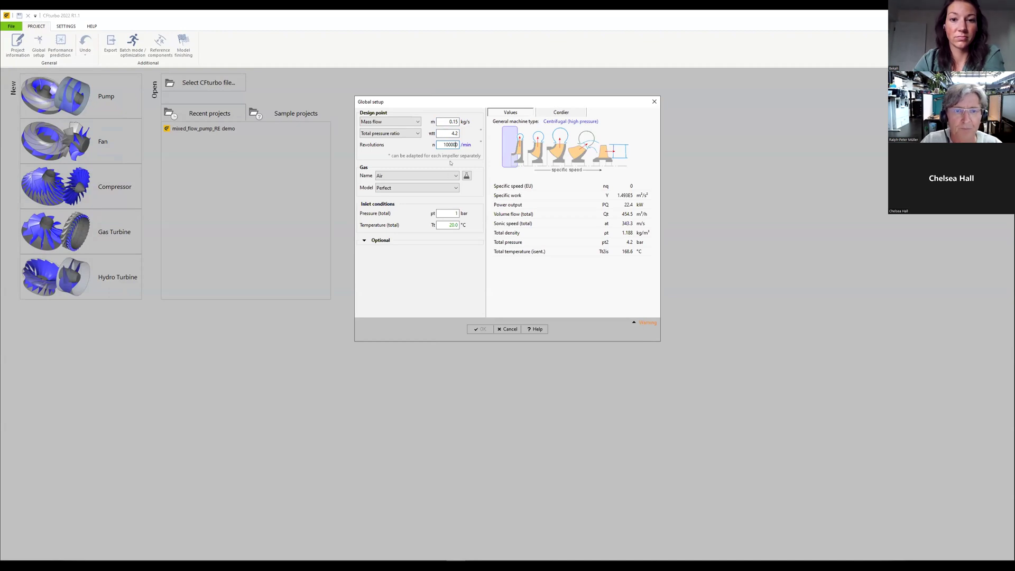
click(487, 193)
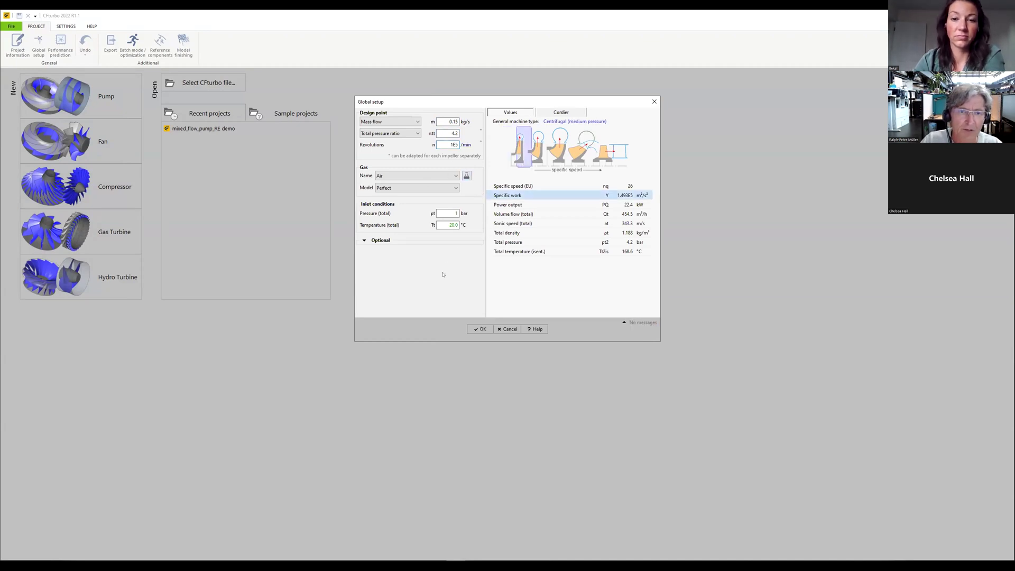
click(483, 329)
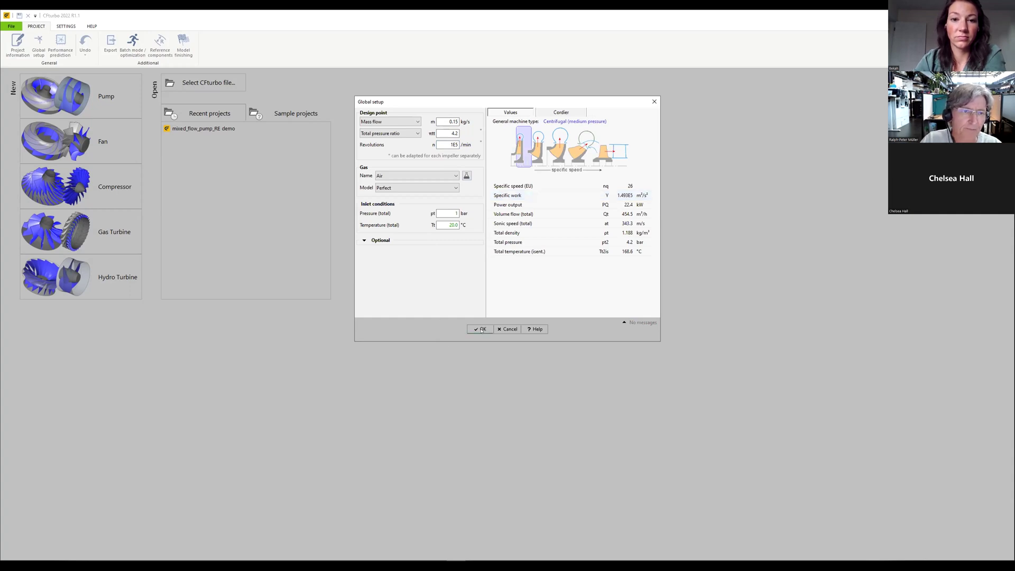
click(481, 330)
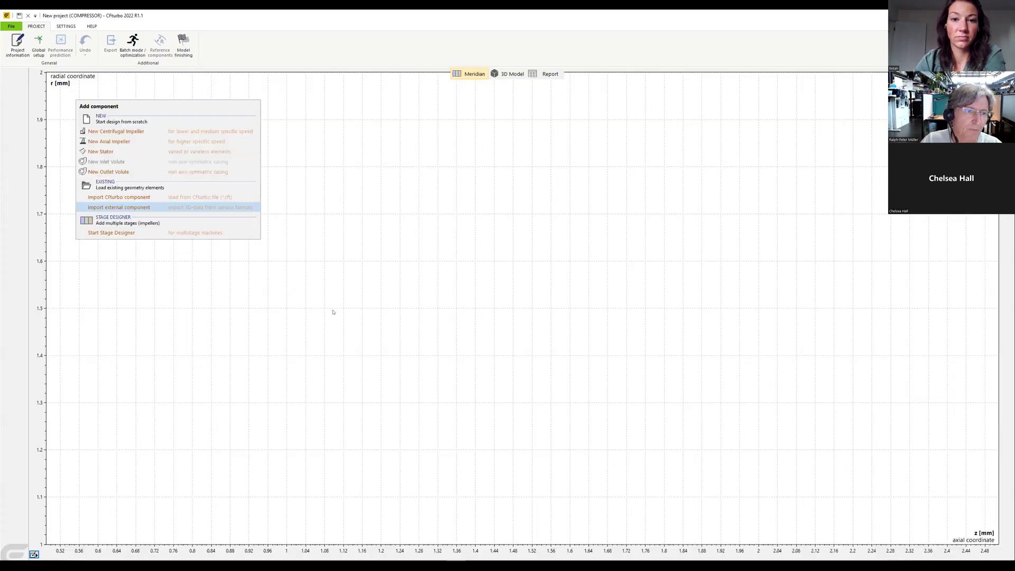
Start an external component import using Reverse Engineering with the centrifugal compressor impeller as component type
click(117, 208)
click(447, 308)
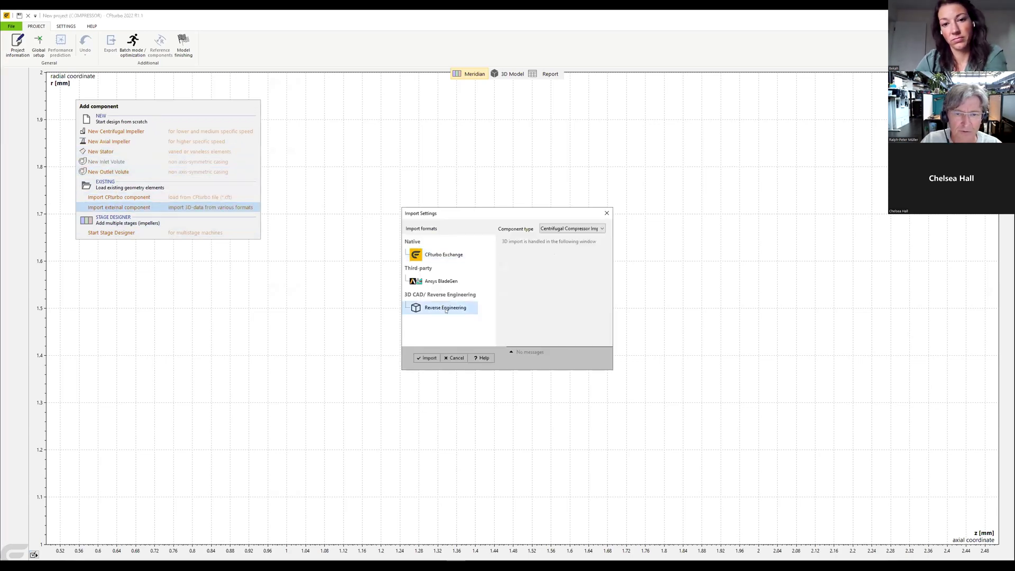
click(601, 229)
click(601, 229)
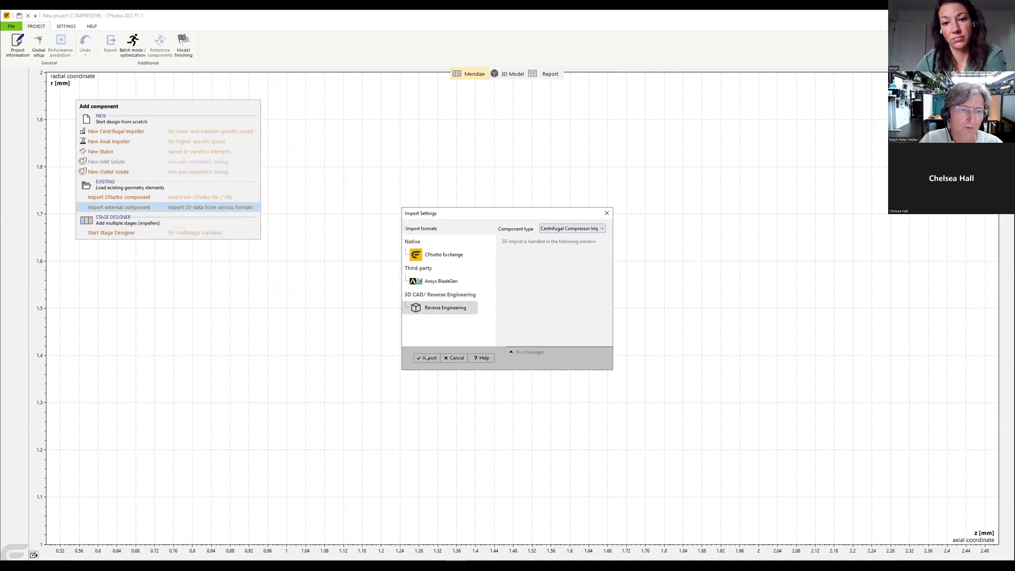
click(425, 356)
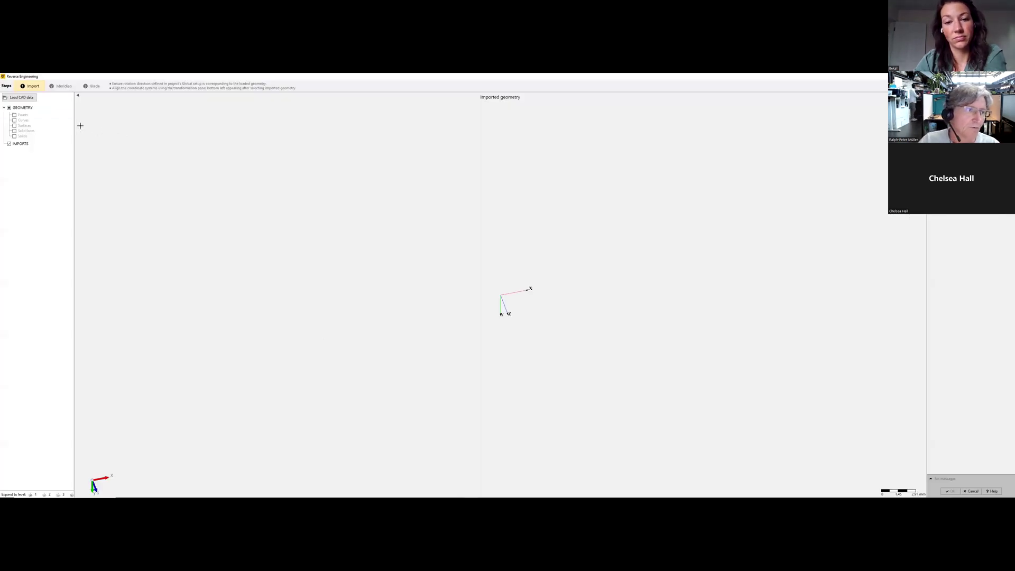
Load the CAD file centrifugal_compressor_original.stp from the RE centrifugal compressor folder
click(18, 98)
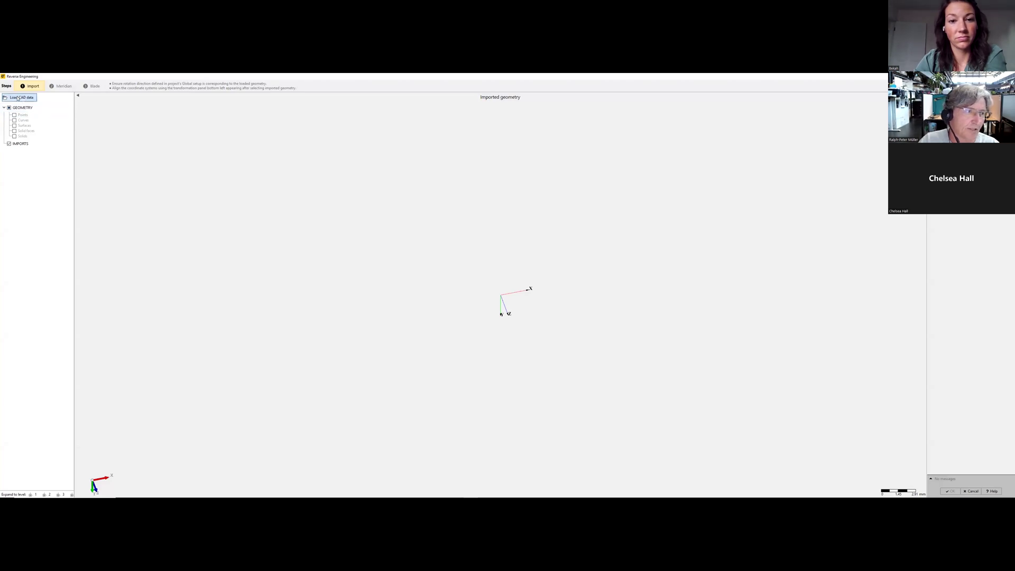
click(444, 156)
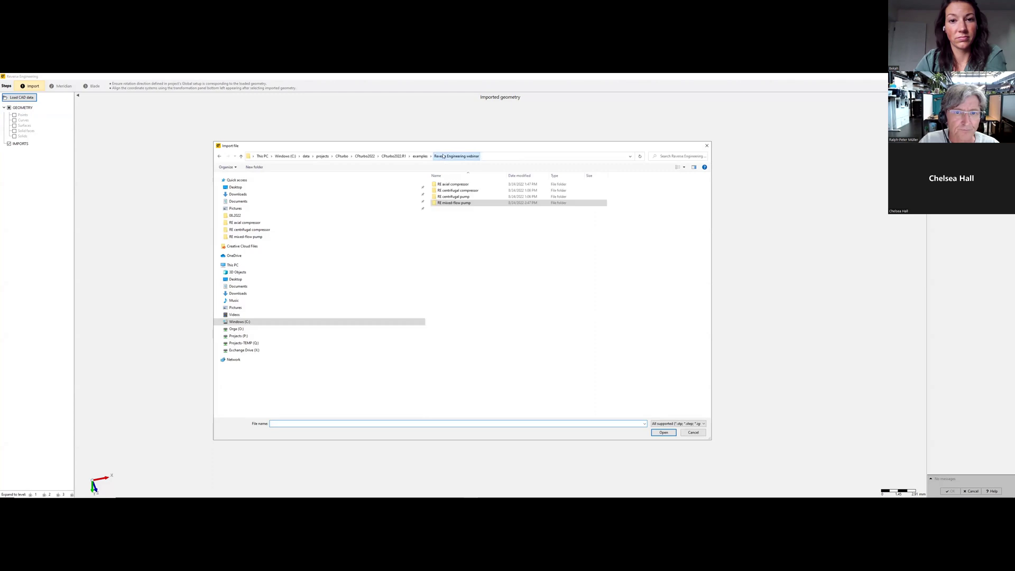
double_click(472, 191)
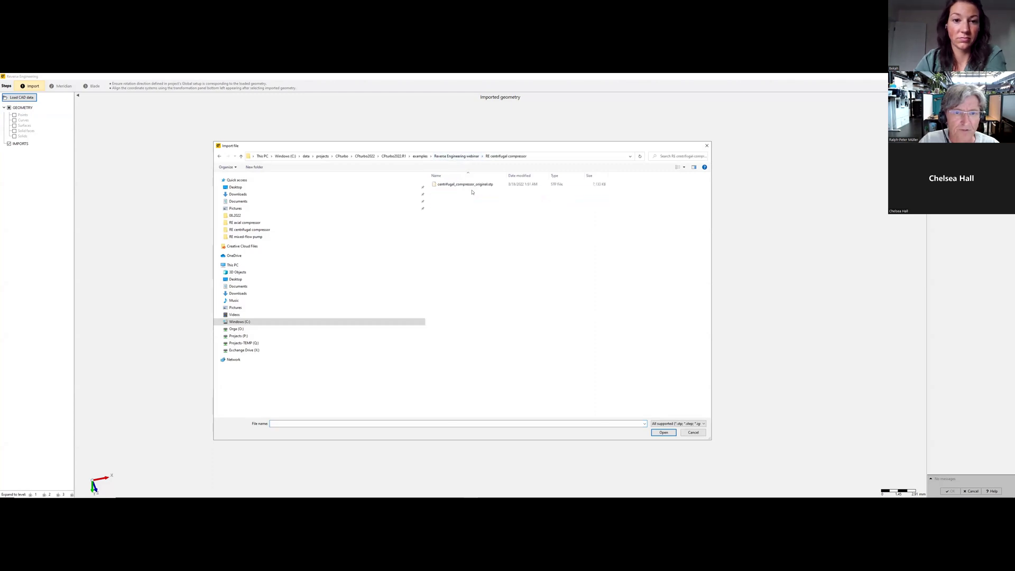
click(473, 185)
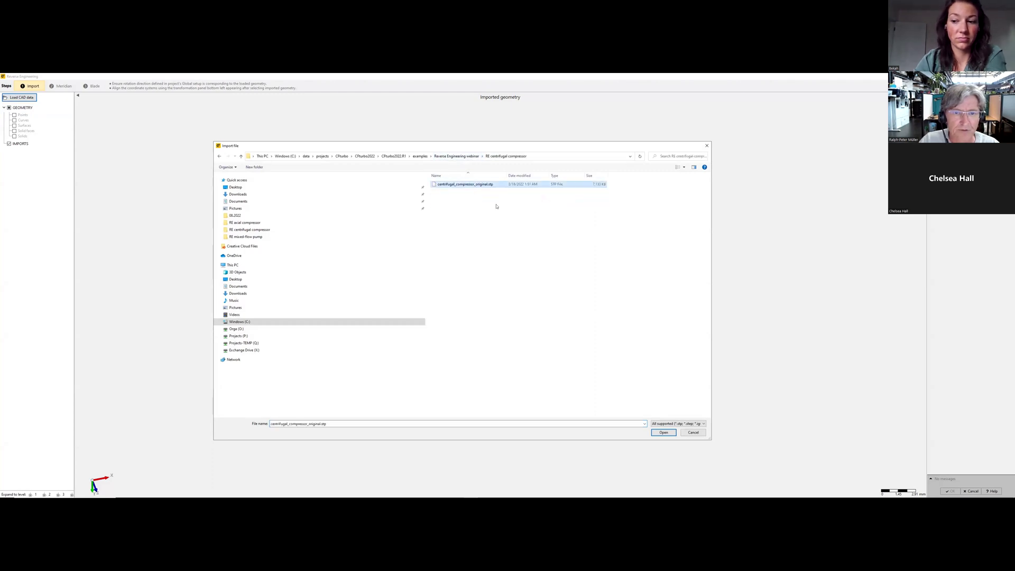
click(663, 433)
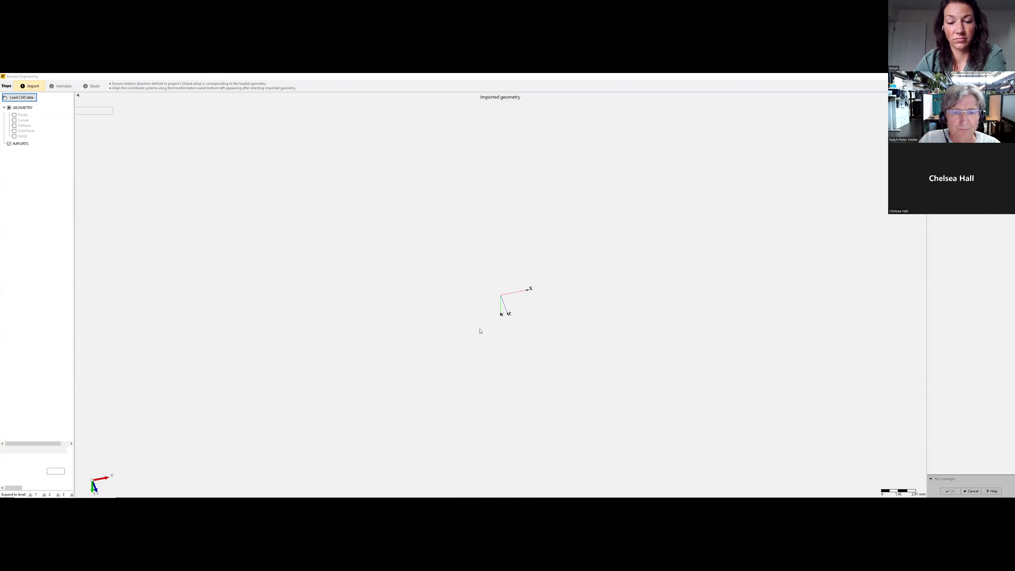
Examine the imported impeller's blades, hub and disc from several angles
drag(525, 272, 741, 225)
click(741, 225)
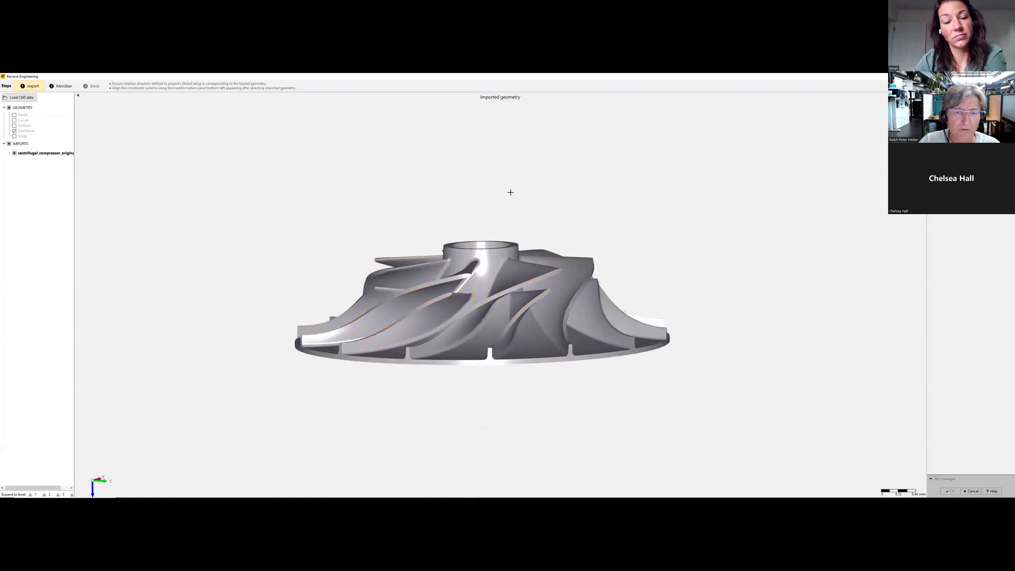
drag(510, 192, 411, 259)
scroll(412, 259, up, 2)
middle_drag(412, 260, 389, 214)
mouse_move(390, 214)
mouse_down()
mouse_move(392, 251)
mouse_move(393, 148)
mouse_move(432, 228)
mouse_up()
scroll(433, 259, down, 2)
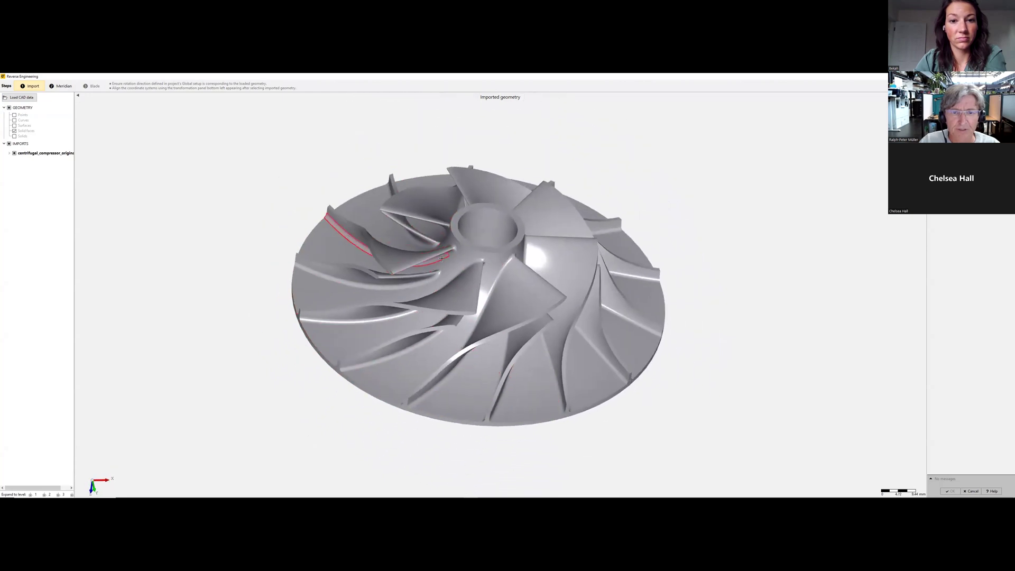
mouse_move(233, 212)
mouse_down()
mouse_move(190, 220)
mouse_move(231, 198)
mouse_up()
scroll(233, 203, up, 1)
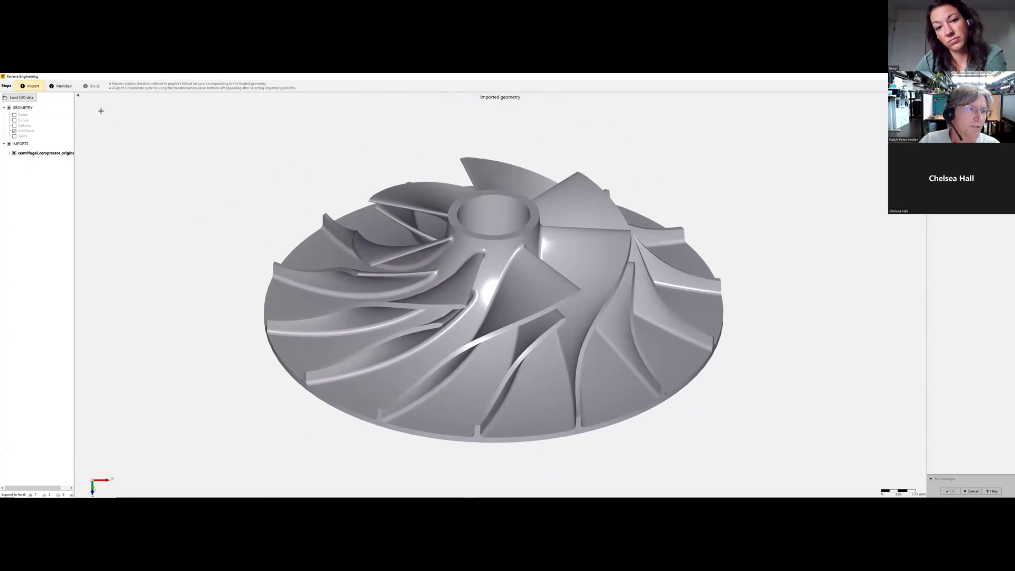
Proceed to the meridian stage and map the impeller's hub surface between the blades to Hub
click(61, 85)
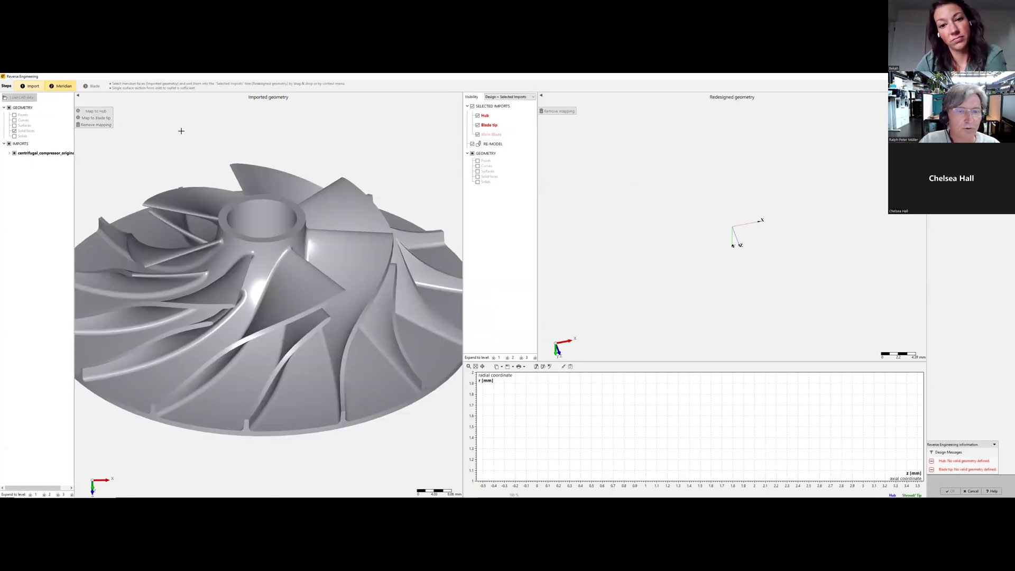
middle_drag(263, 192, 281, 195)
drag(281, 195, 288, 218)
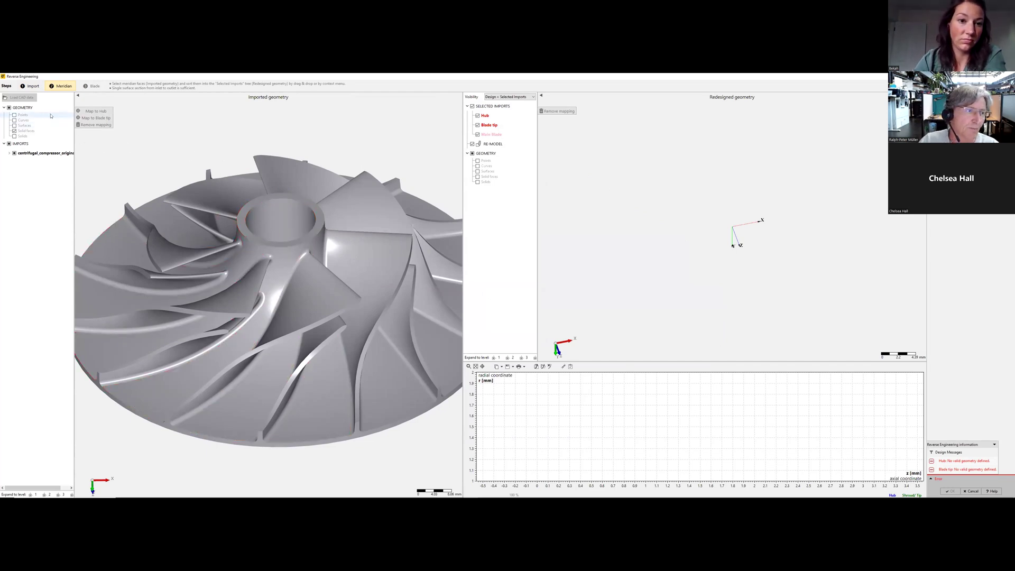
click(283, 263)
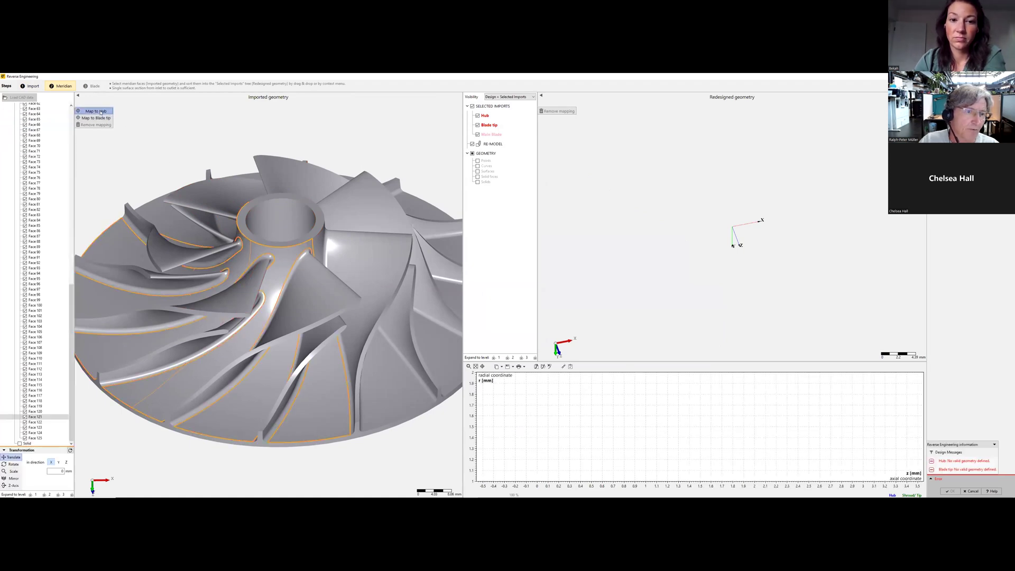
click(101, 111)
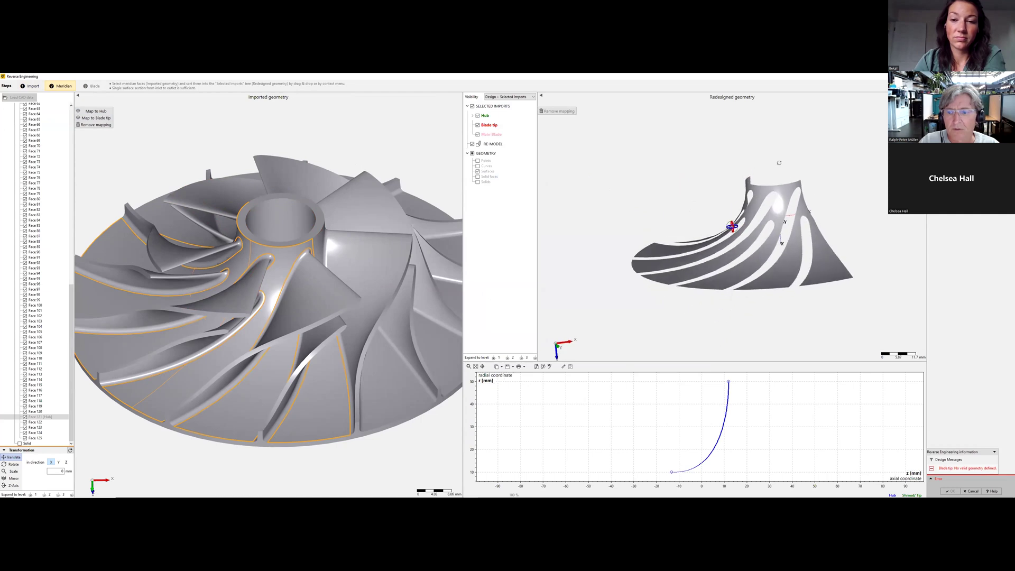
Map the narrow tip face of a main blade to Blade tip
drag(835, 207, 805, 202)
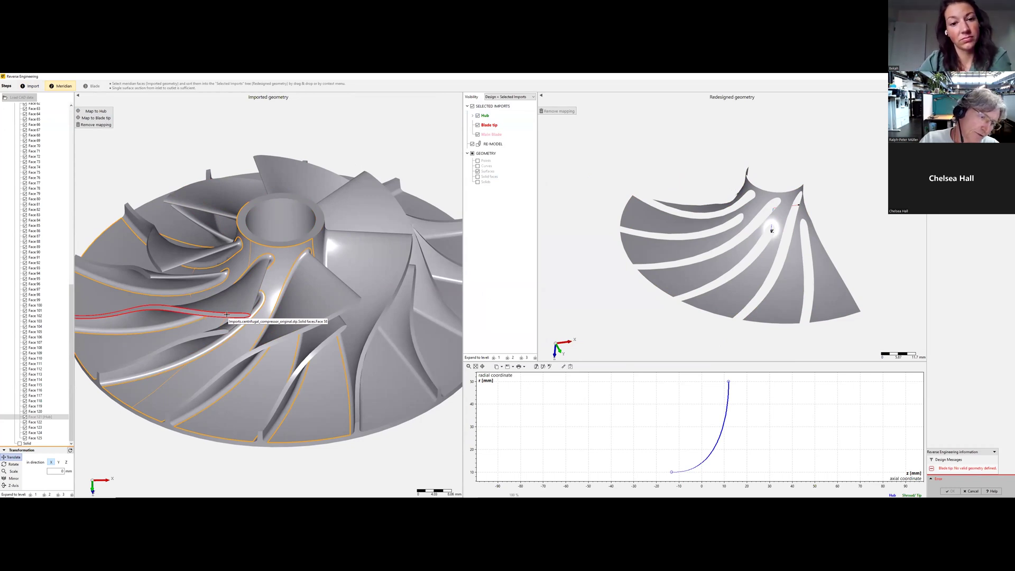
click(227, 314)
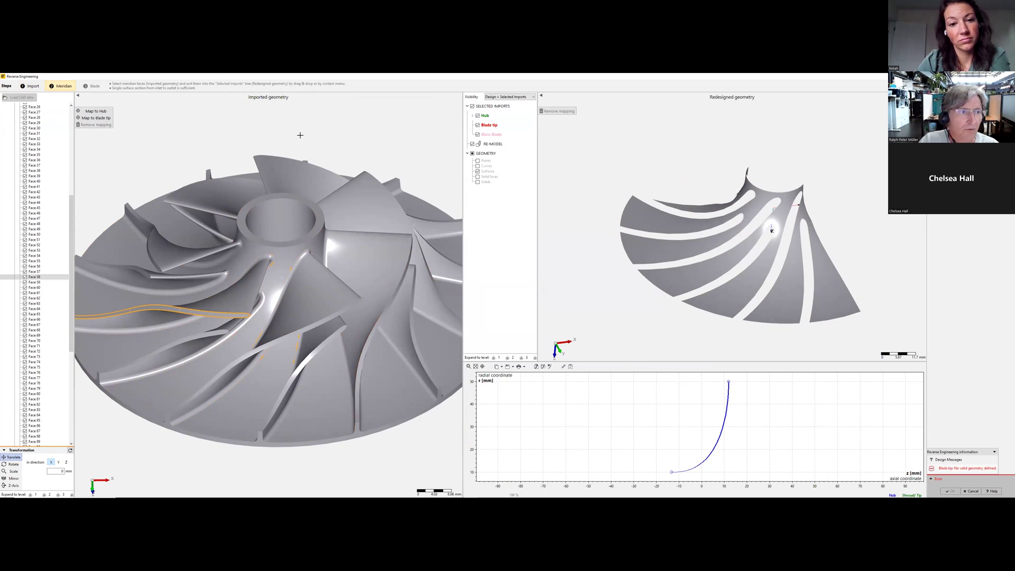
click(96, 117)
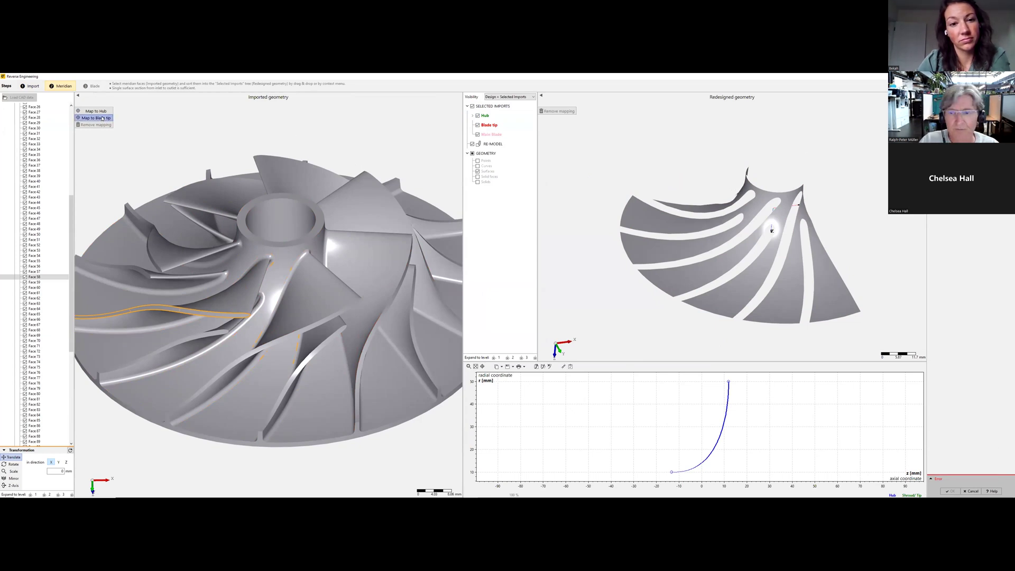
Examine the redesigned meridian's hub and blade tip surfaces against the imported impeller
drag(702, 194, 846, 150)
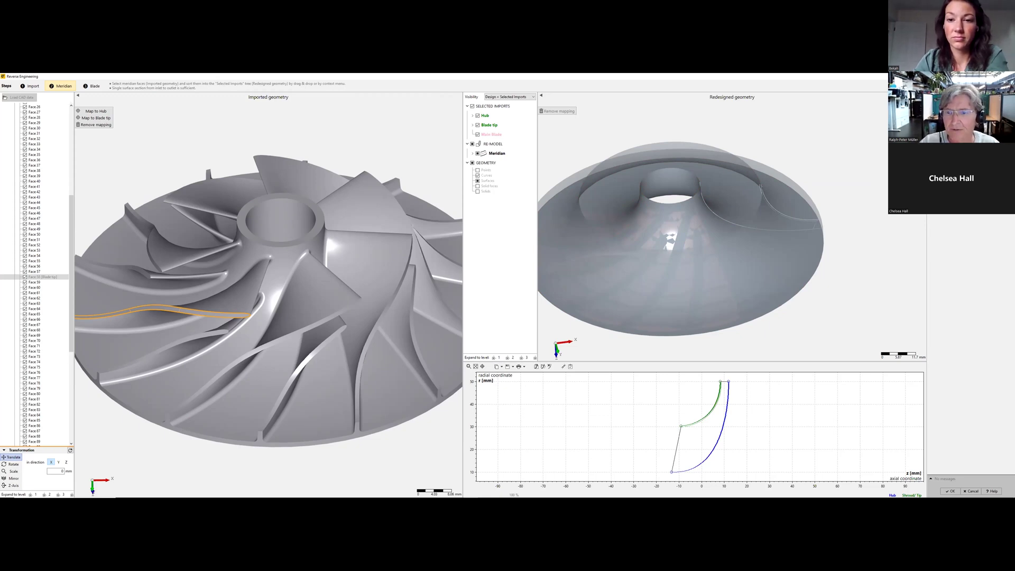
scroll(783, 235, down, 1)
scroll(770, 233, up, 2)
drag(769, 258, 783, 275)
scroll(775, 263, up, 2)
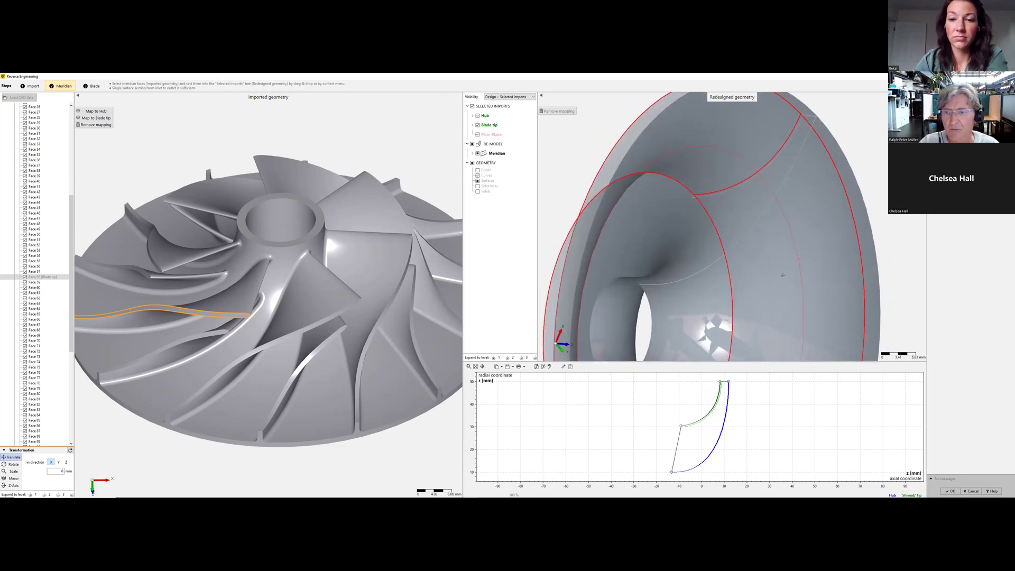
middle_drag(783, 275, 745, 264)
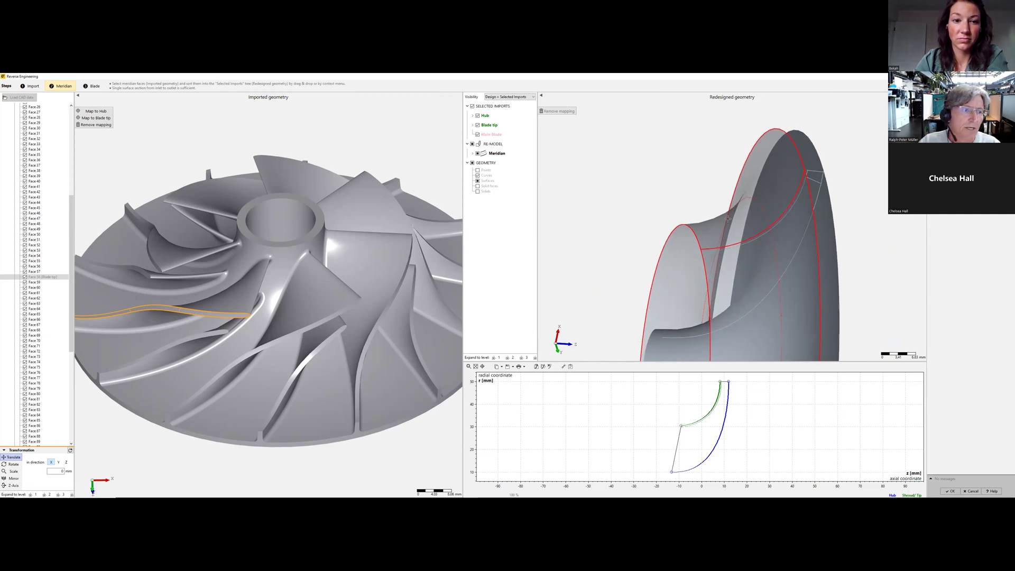
scroll(250, 201, down, 3)
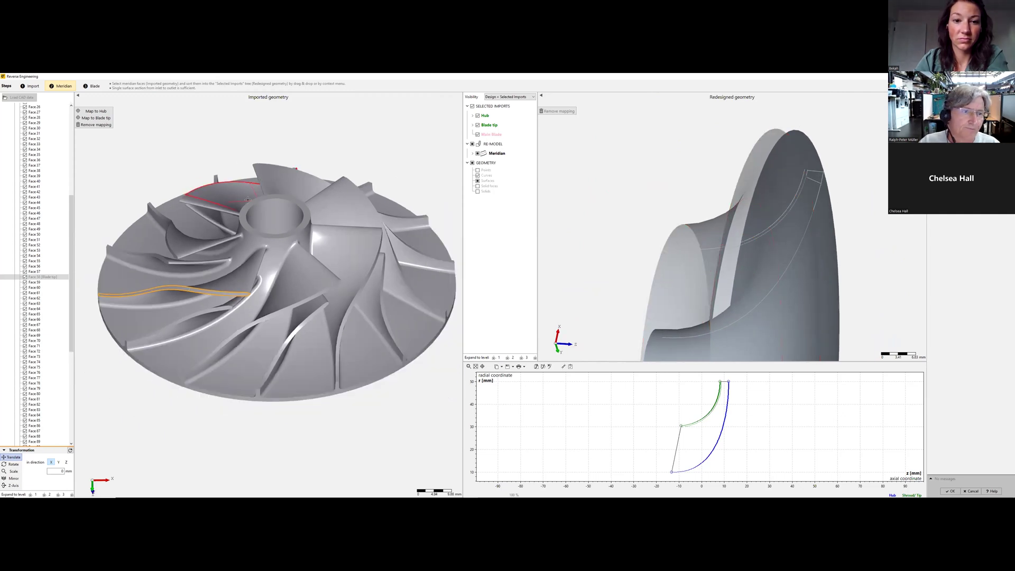
Proceed to the blade stage and examine the imported impeller's main and splitter blades from several angles
click(94, 86)
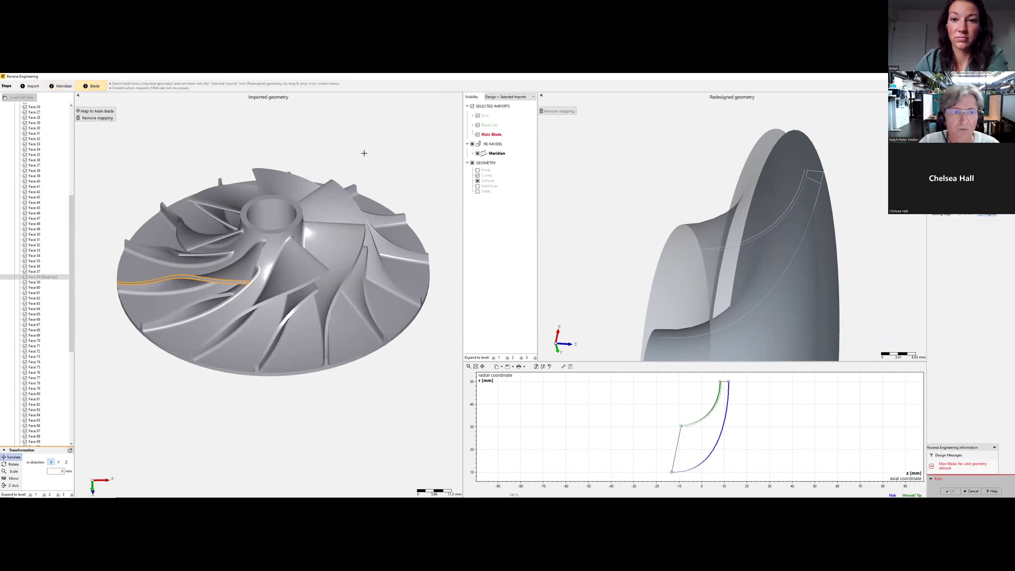
drag(365, 154, 369, 233)
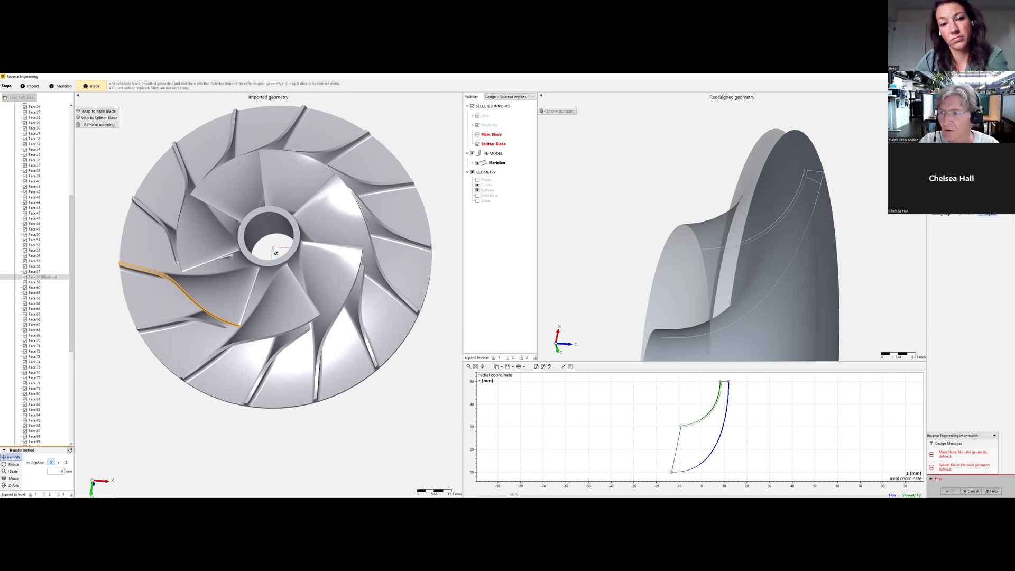
mouse_move(333, 185)
mouse_down()
mouse_move(346, 252)
mouse_move(272, 254)
mouse_up()
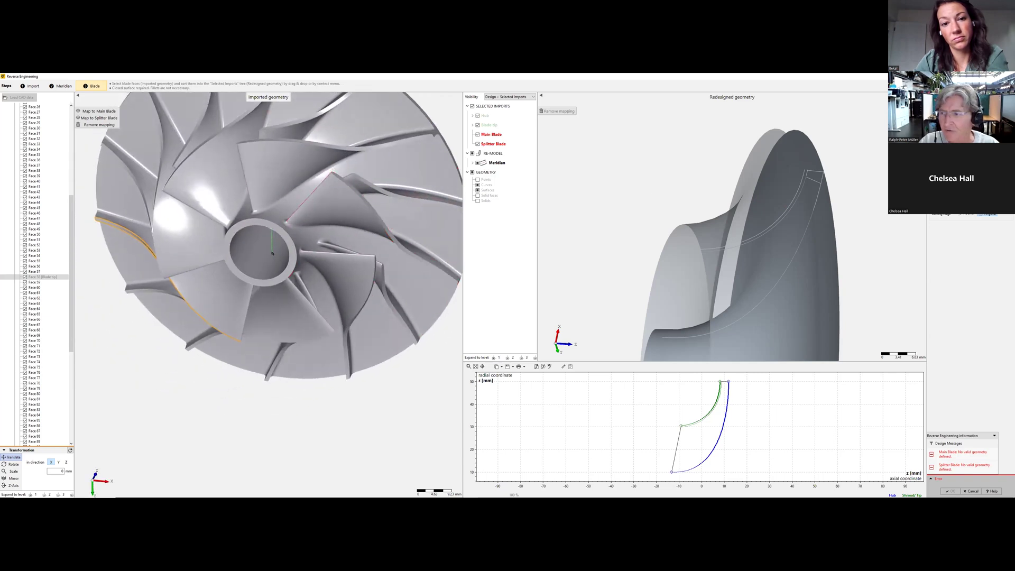
mouse_move(422, 266)
mouse_down()
mouse_move(394, 174)
mouse_move(381, 221)
mouse_move(398, 236)
mouse_move(417, 216)
mouse_up()
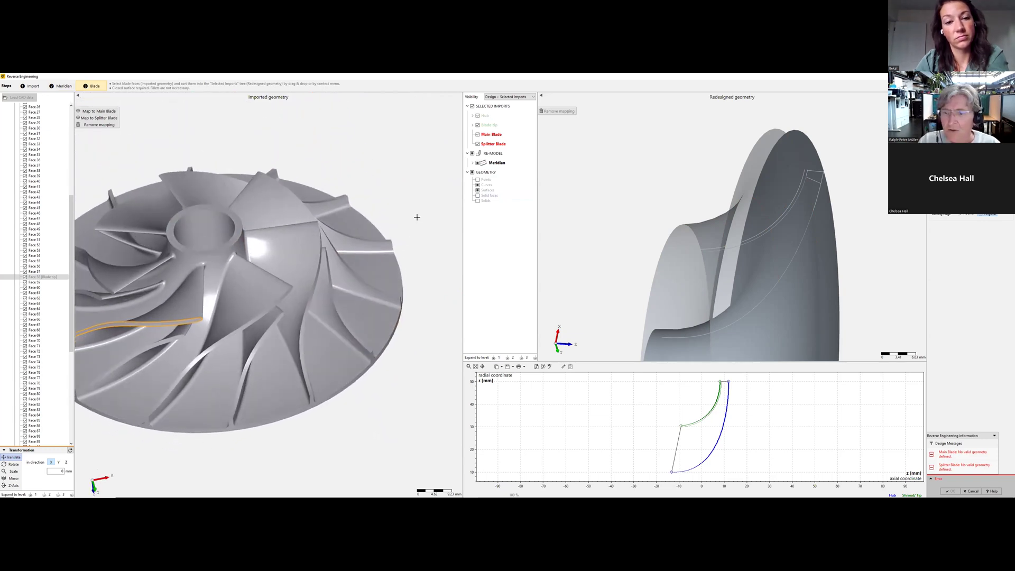
right_drag(353, 163, 389, 161)
drag(388, 161, 393, 150)
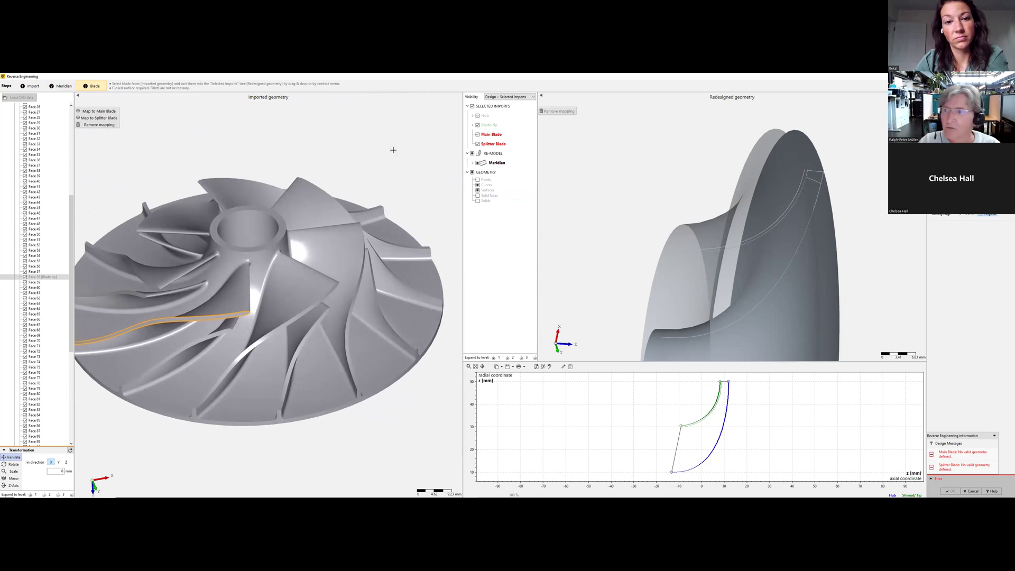
middle_drag(370, 143, 392, 138)
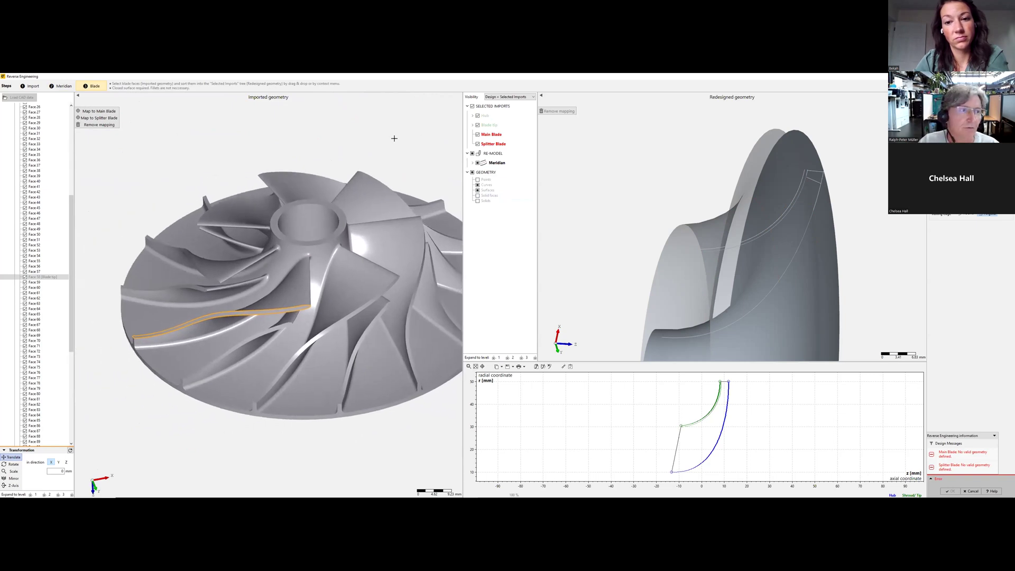
scroll(274, 222, up, 5)
scroll(267, 201, up, 3)
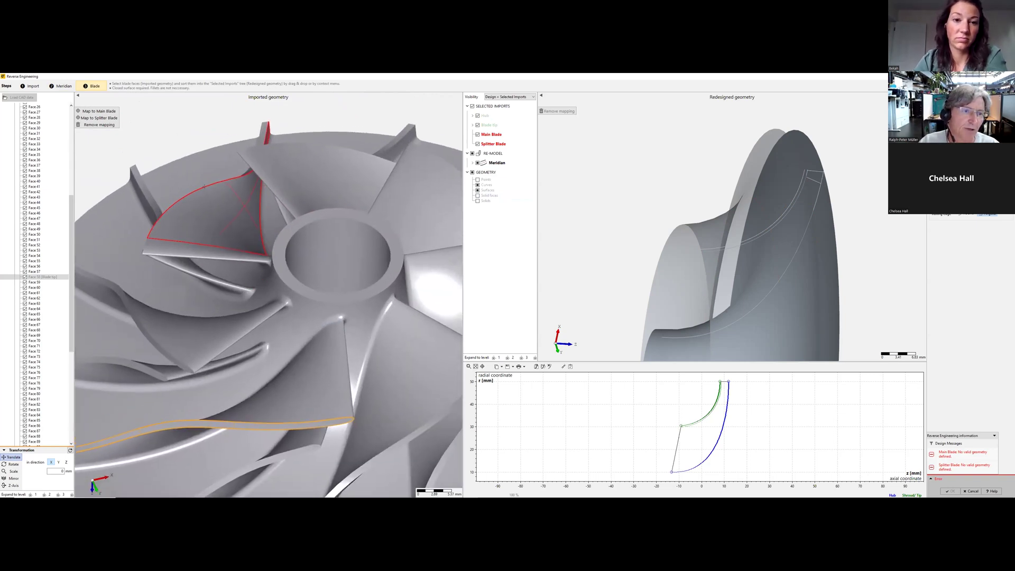
Map the side, leading-edge and trailing-edge faces of one main blade to Main Blade
drag(197, 169, 229, 191)
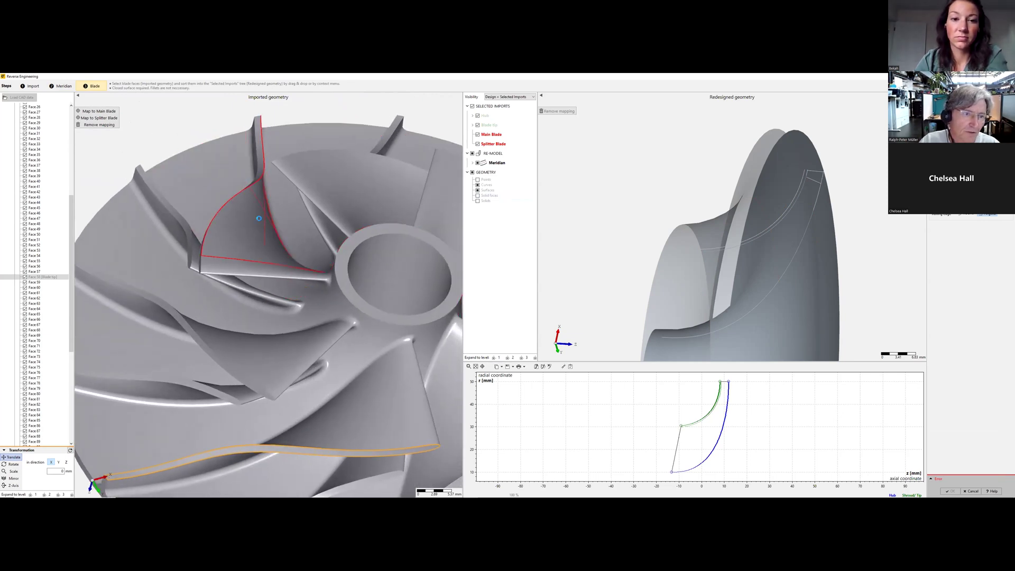
click(264, 218)
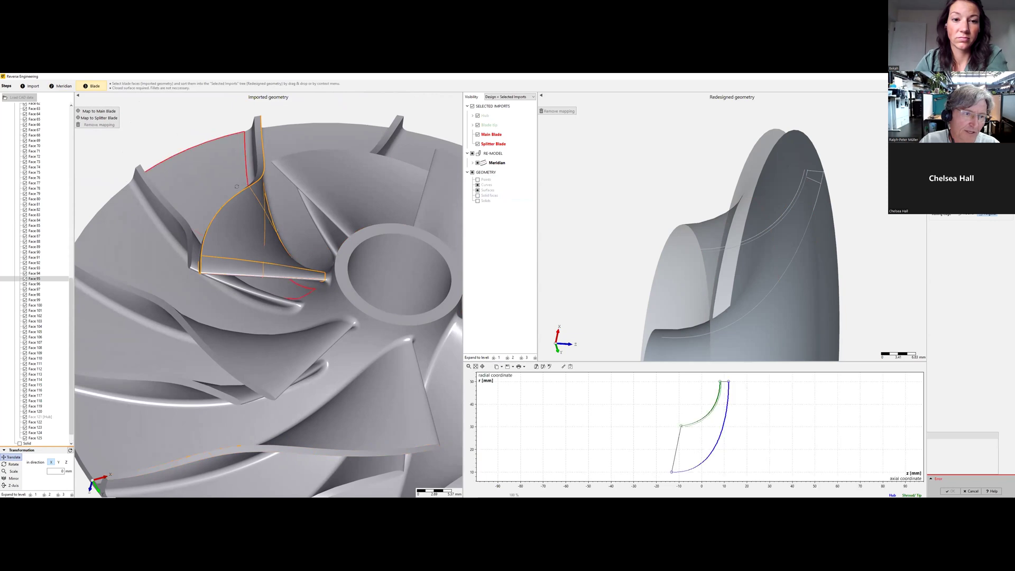
drag(237, 186, 212, 177)
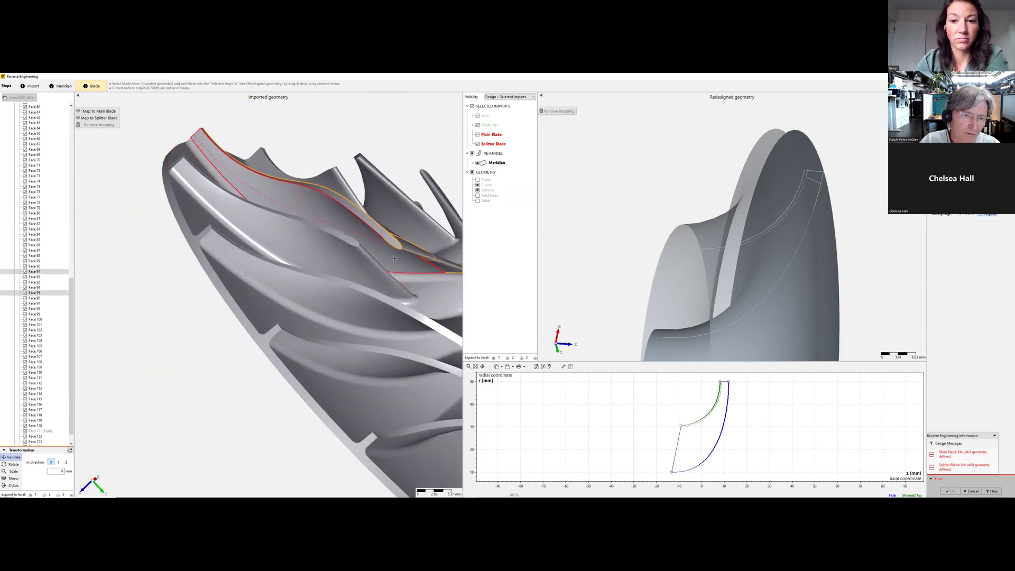
ctrl+click(394, 259)
drag(258, 131, 248, 171)
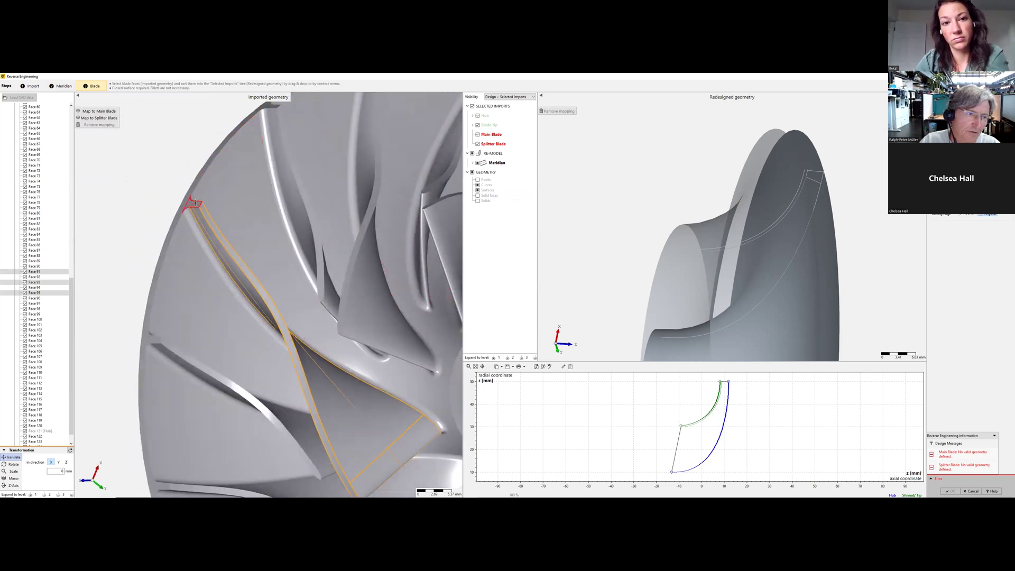
ctrl+click(197, 203)
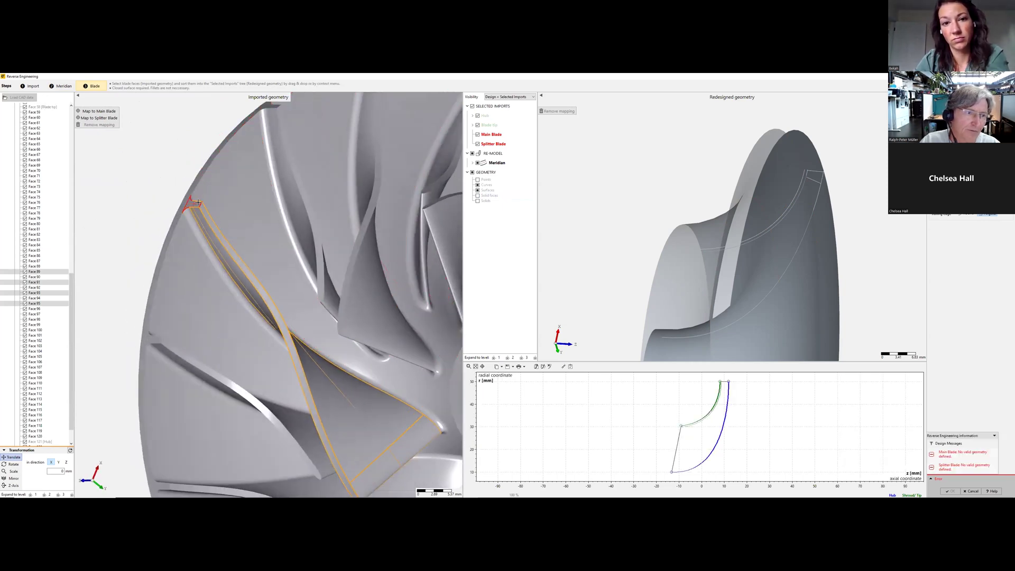
click(108, 112)
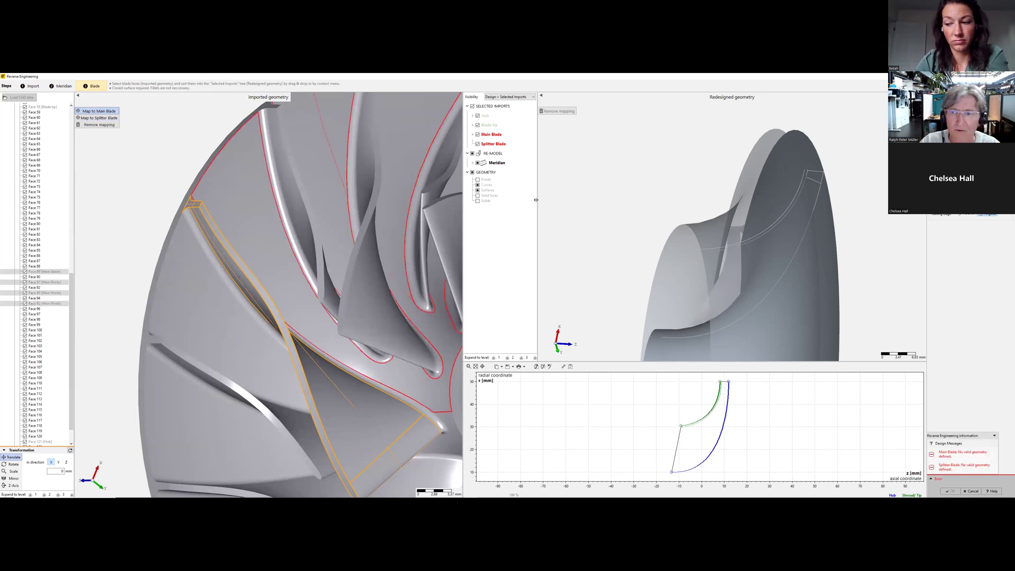
drag(701, 212, 700, 304)
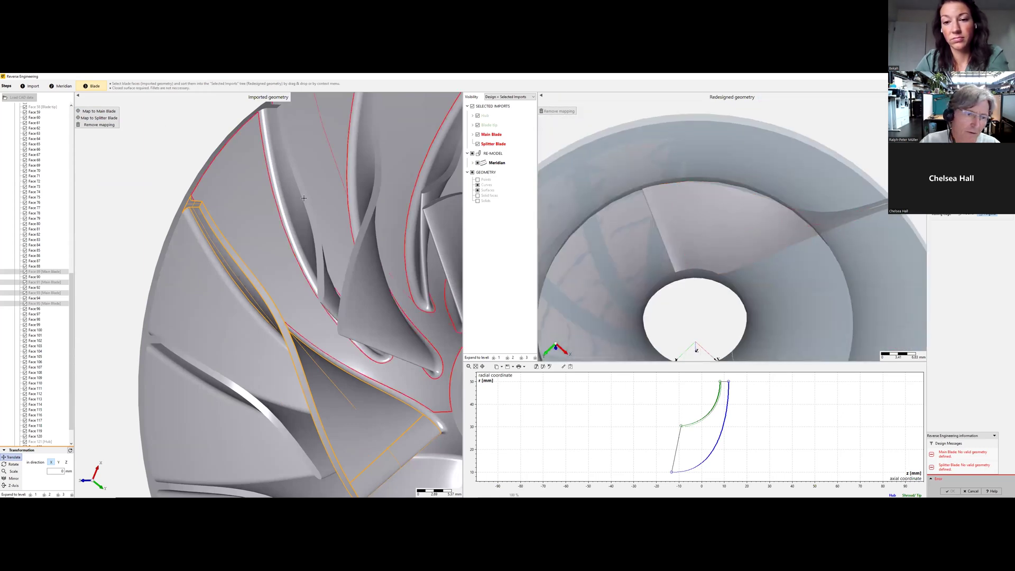
Map the side, leading-edge and trailing-edge faces of the neighbouring short blade to Splitter Blade
drag(304, 198, 324, 295)
click(324, 294)
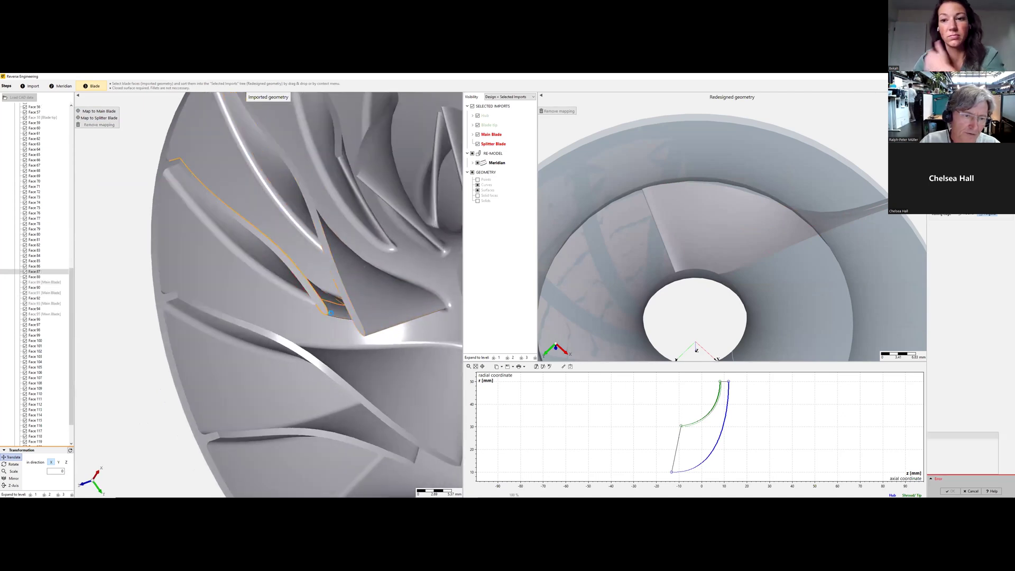
ctrl+click(323, 308)
drag(248, 285, 290, 294)
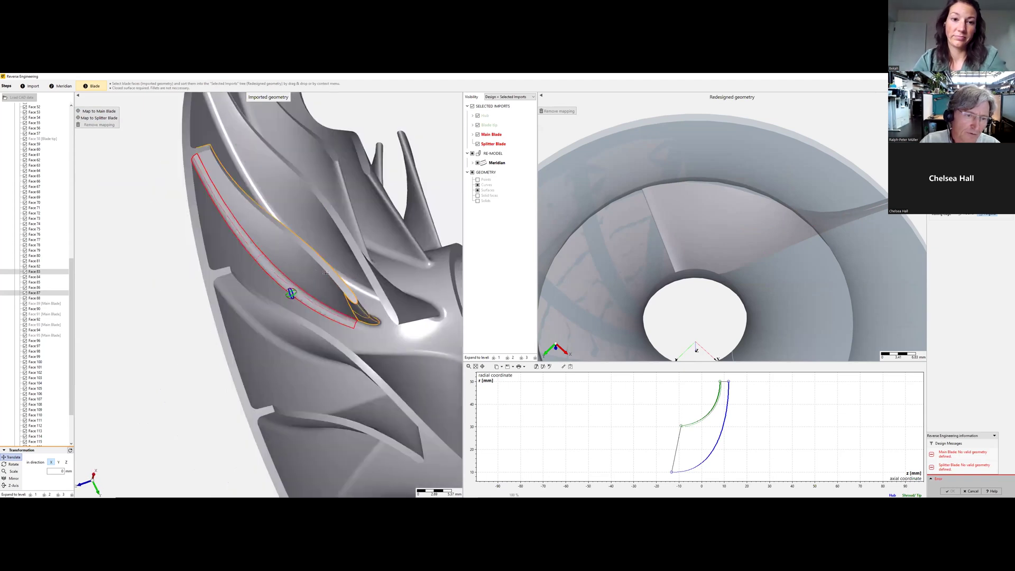
click(313, 275)
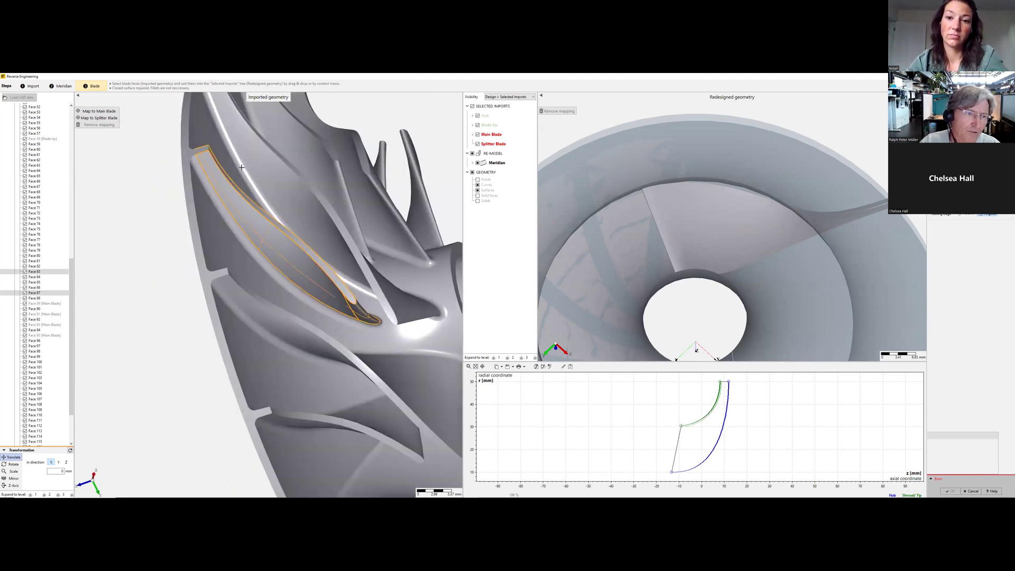
click(198, 150)
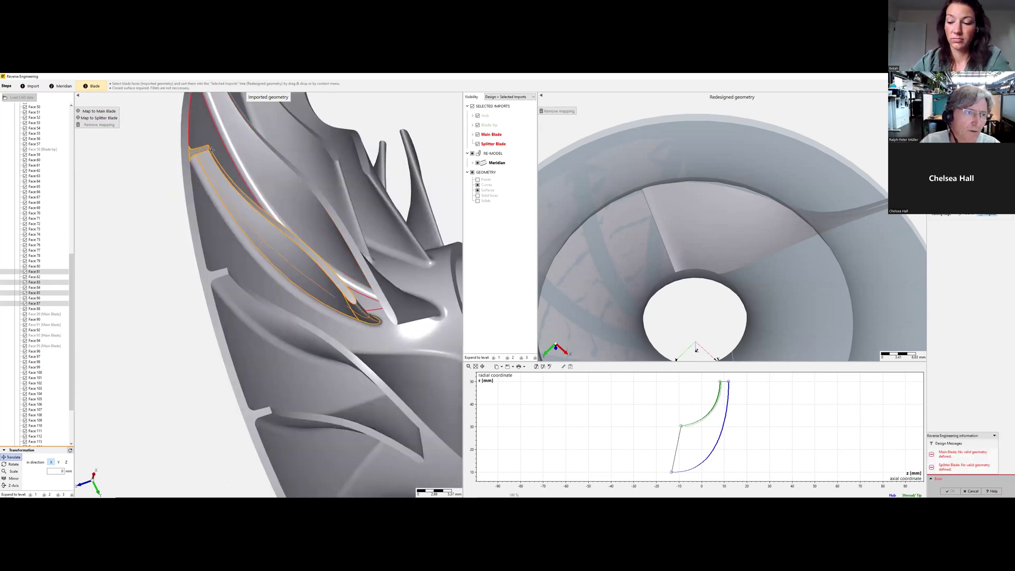
click(100, 118)
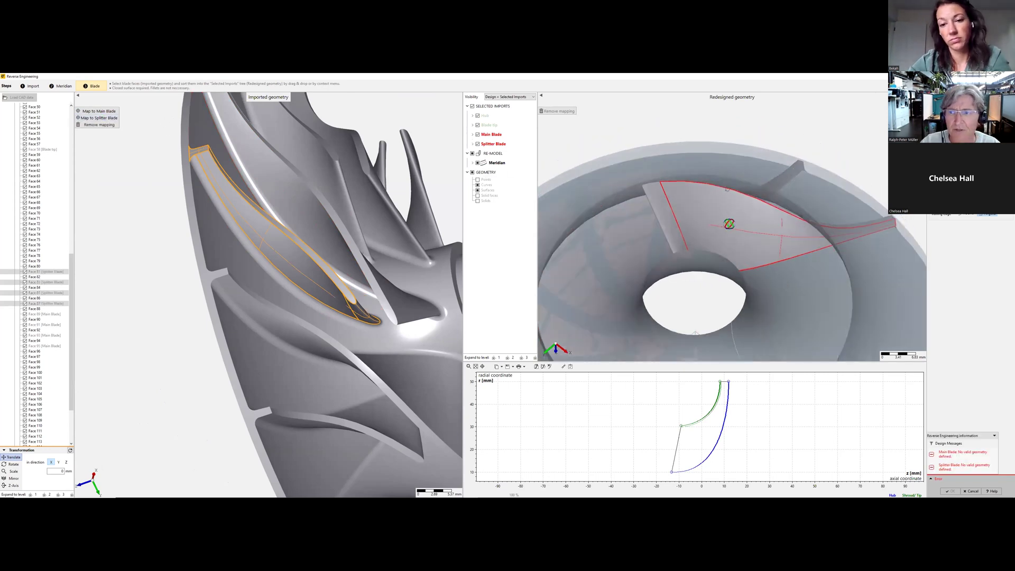
Show the RE-model's main and splitter blades in the redesigned geometry
drag(729, 224, 792, 212)
scroll(694, 226, up, 2)
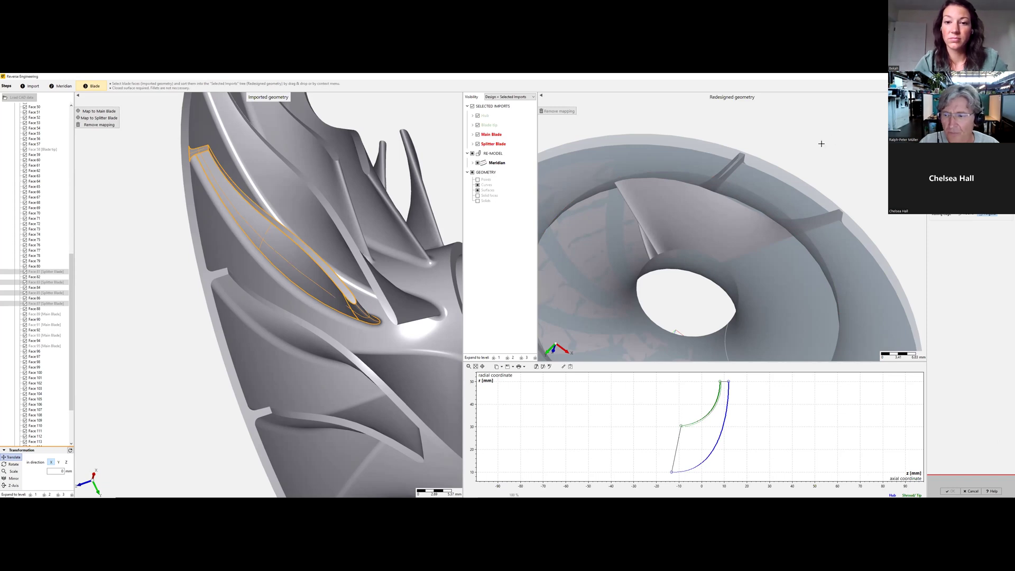
drag(758, 161, 795, 166)
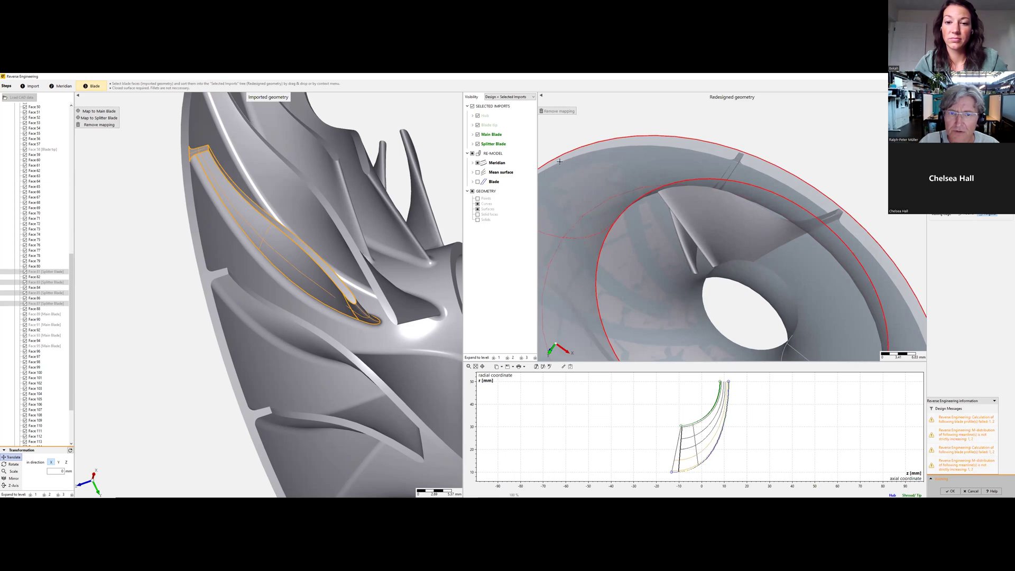
click(472, 182)
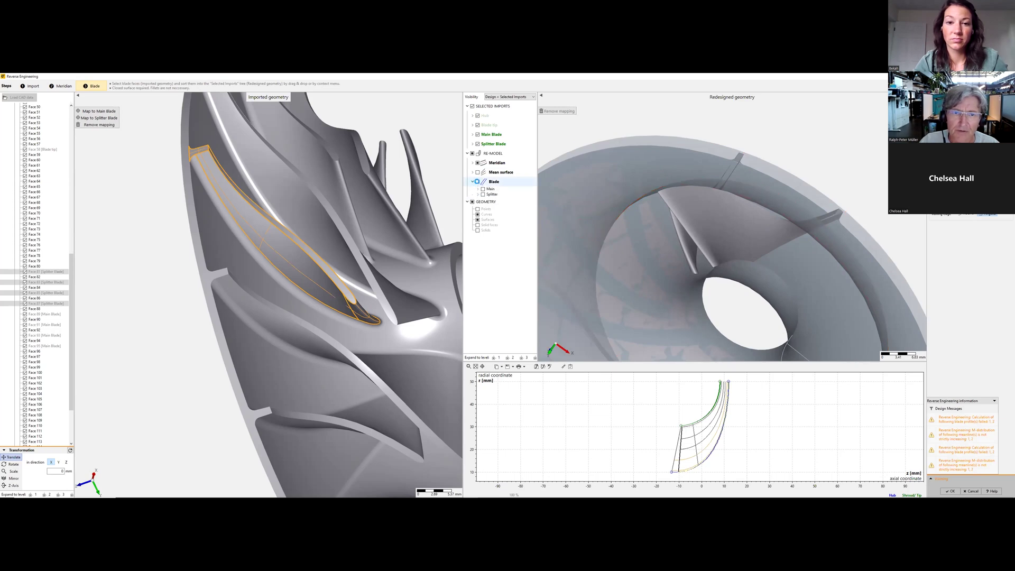
click(482, 190)
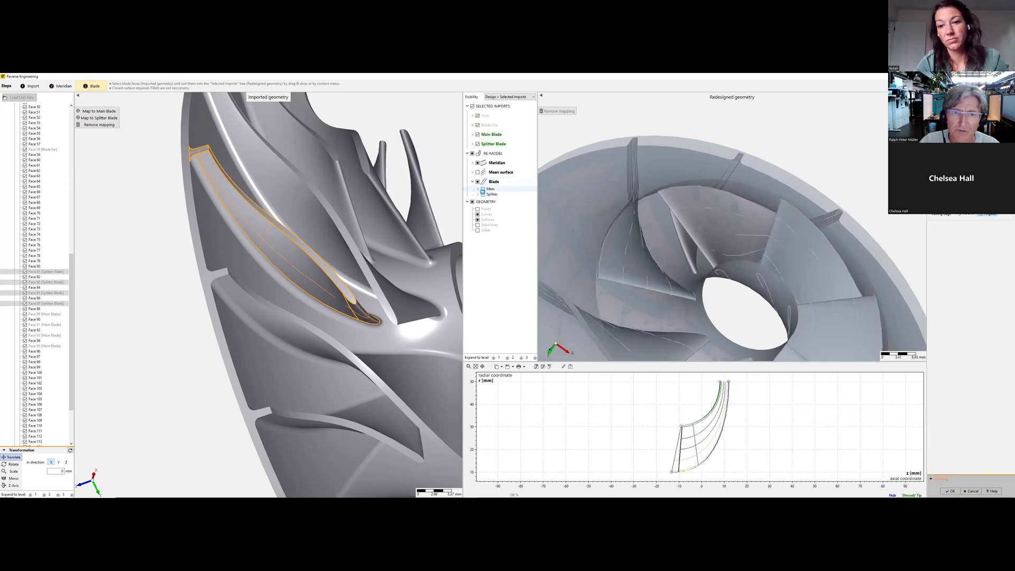
click(484, 195)
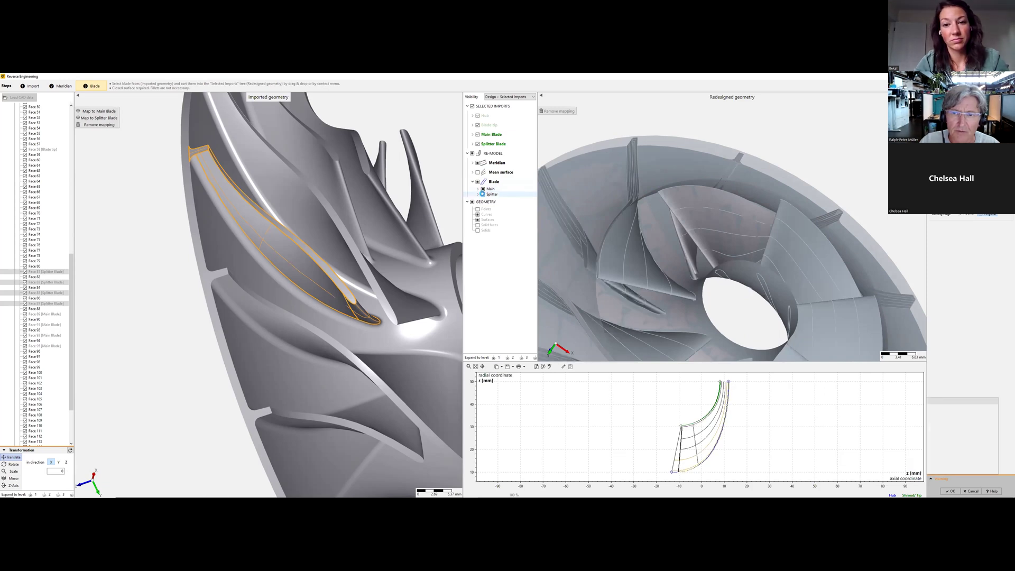
Examine the redesigned main blade's leading edge and sides against the mapped imported faces
scroll(716, 224, up, 5)
mouse_move(726, 221)
mouse_down()
mouse_move(784, 252)
mouse_move(682, 349)
mouse_move(699, 245)
mouse_move(686, 235)
mouse_up()
scroll(699, 245, up, 2)
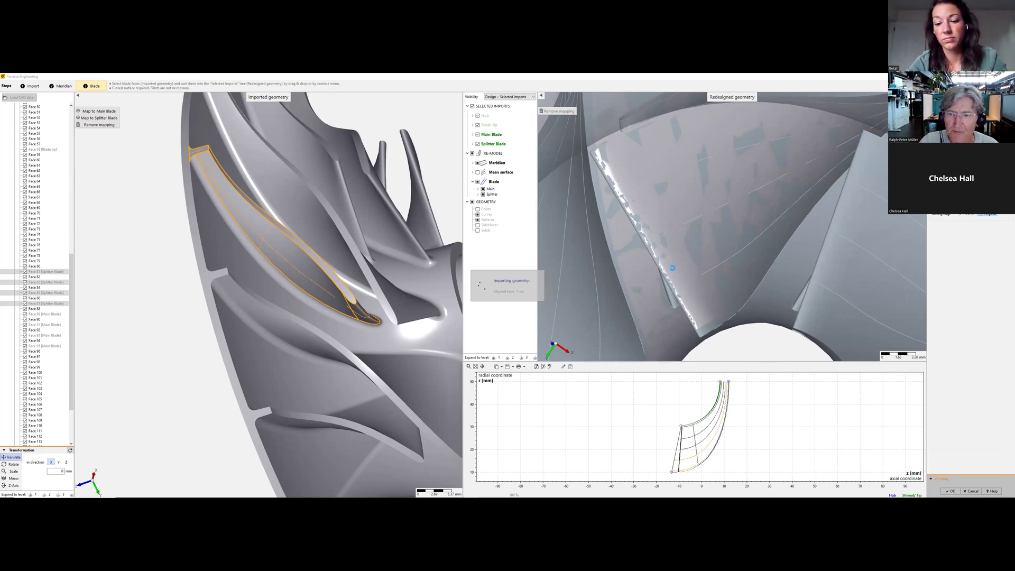
drag(674, 270, 730, 272)
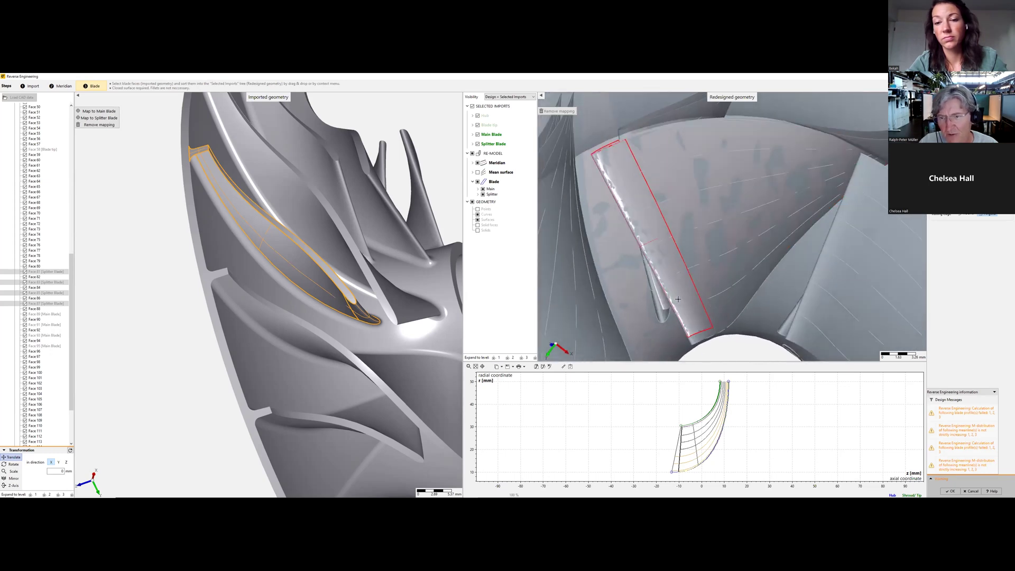
scroll(730, 273, down, 2)
middle_drag(729, 272, 663, 248)
mouse_move(663, 248)
mouse_down()
mouse_move(800, 251)
mouse_move(714, 244)
mouse_move(685, 202)
mouse_move(716, 169)
mouse_move(760, 184)
mouse_move(746, 155)
mouse_move(846, 254)
mouse_up()
scroll(713, 244, down, 3)
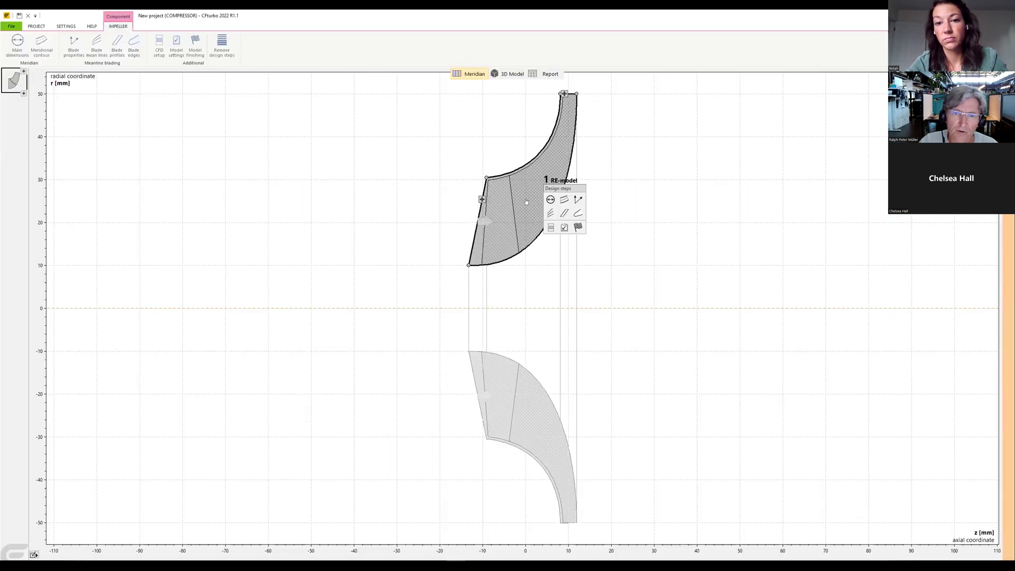
Show the redesigned impeller in the 3D model and give the RE-model component an orange colour and Silver material
click(575, 193)
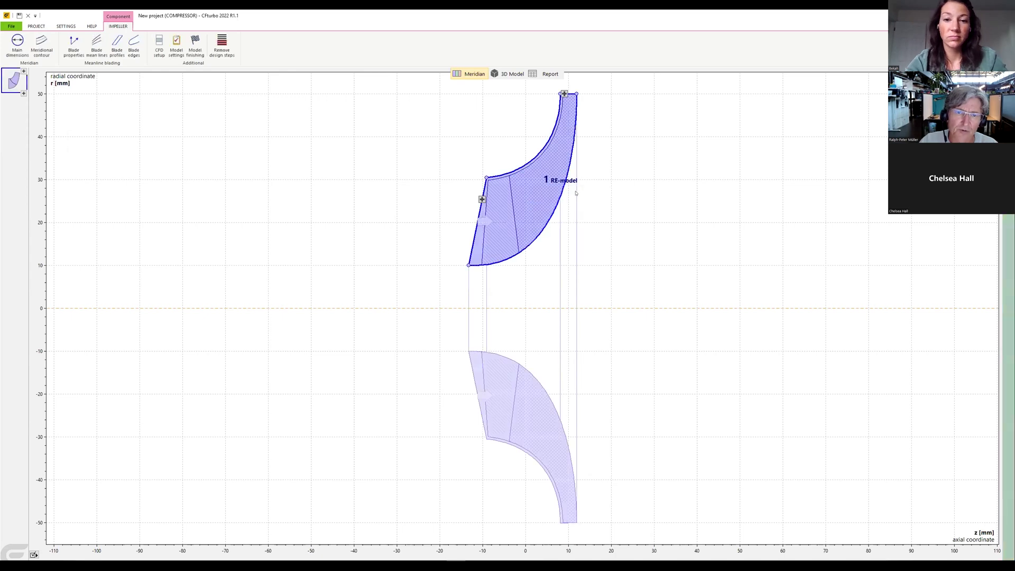
click(508, 74)
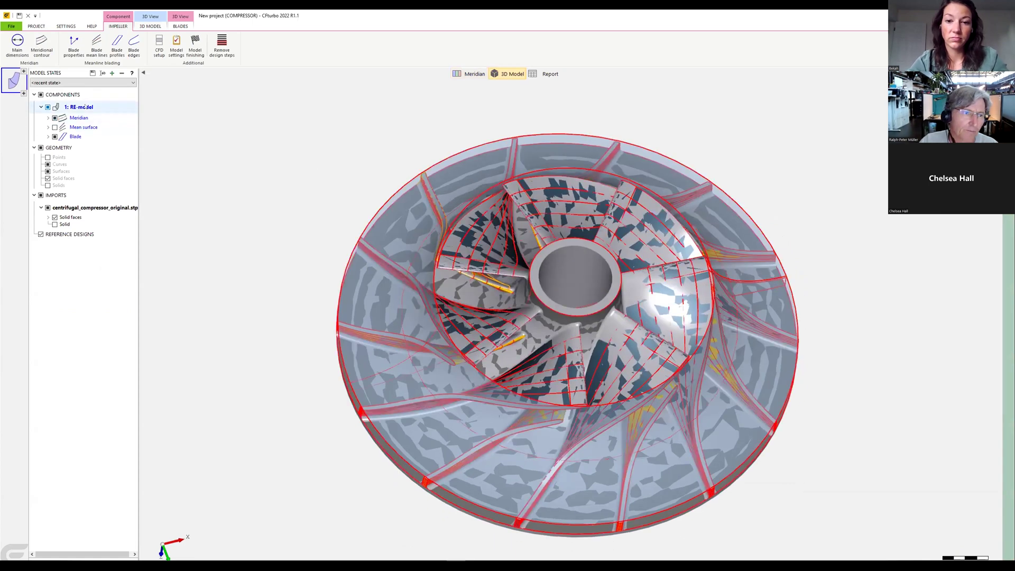
click(108, 107)
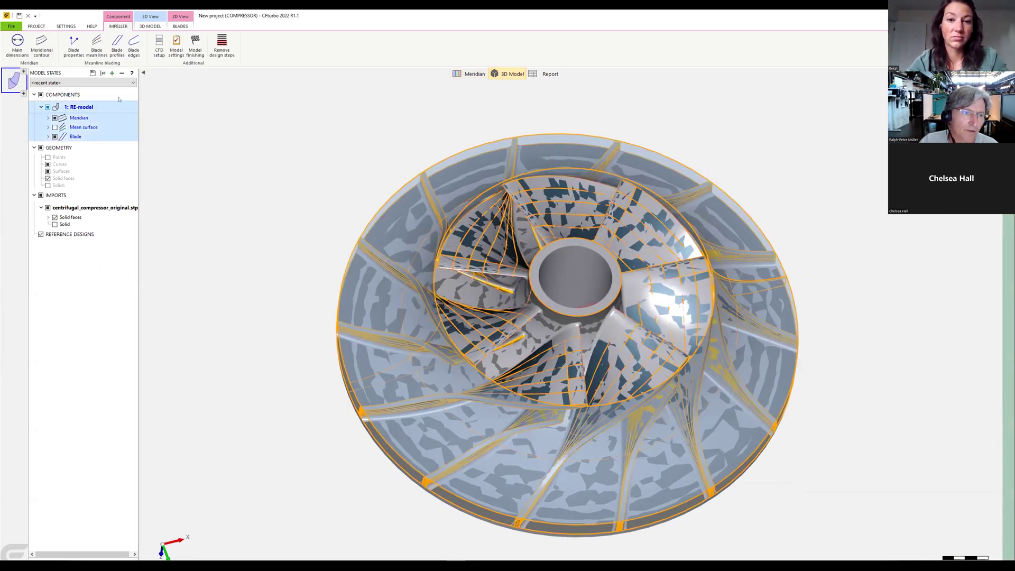
right_click(119, 100)
click(121, 93)
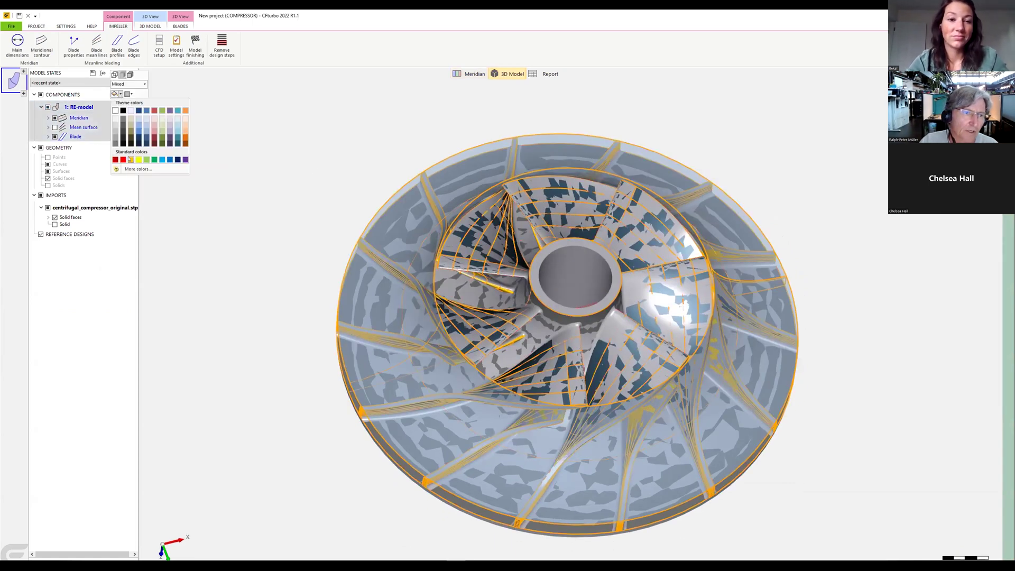
click(131, 159)
click(144, 84)
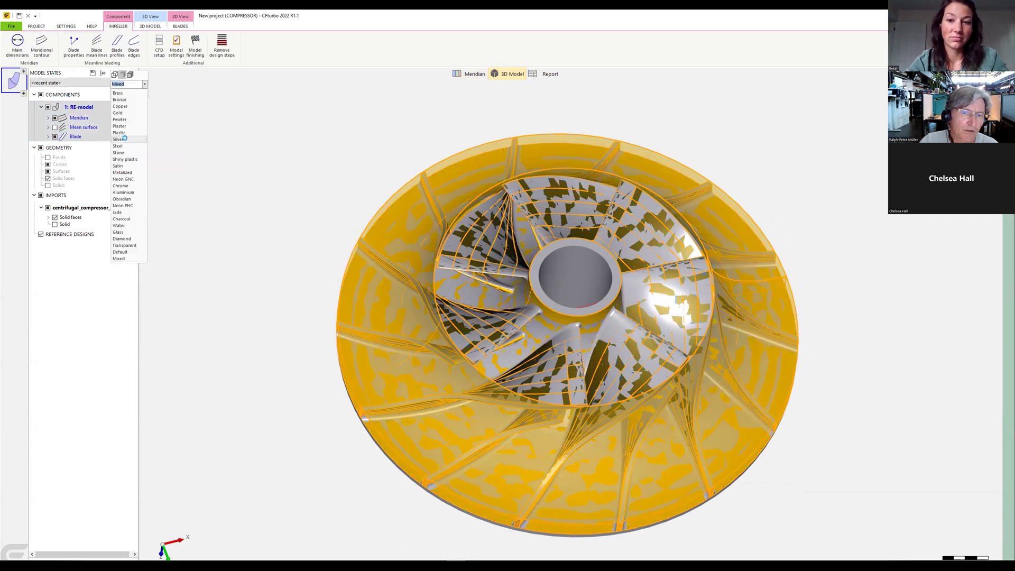
click(121, 139)
Hide the shroud casing walls in the RE-model's meridian
drag(251, 178, 265, 183)
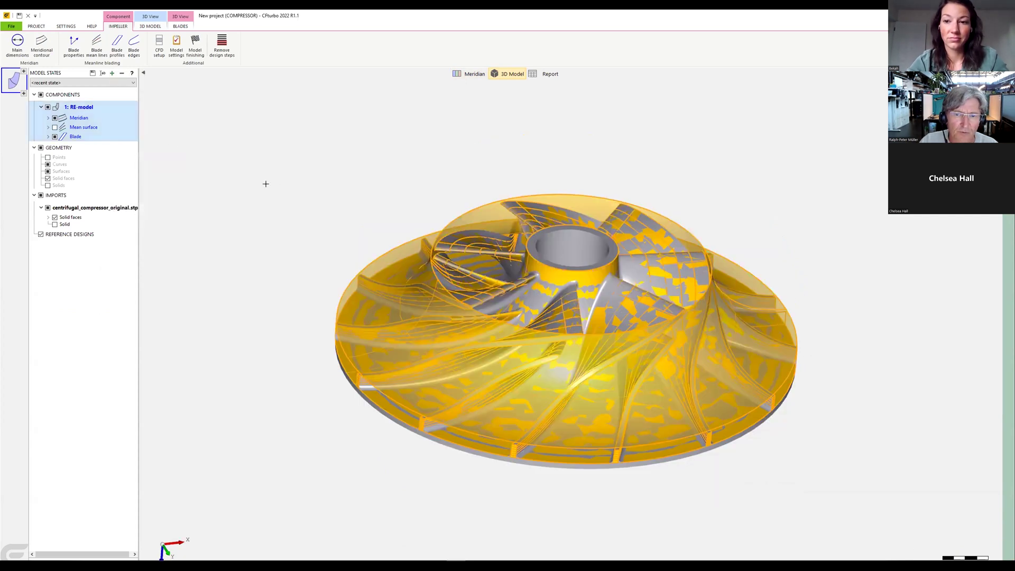
scroll(265, 183, up, 2)
click(48, 118)
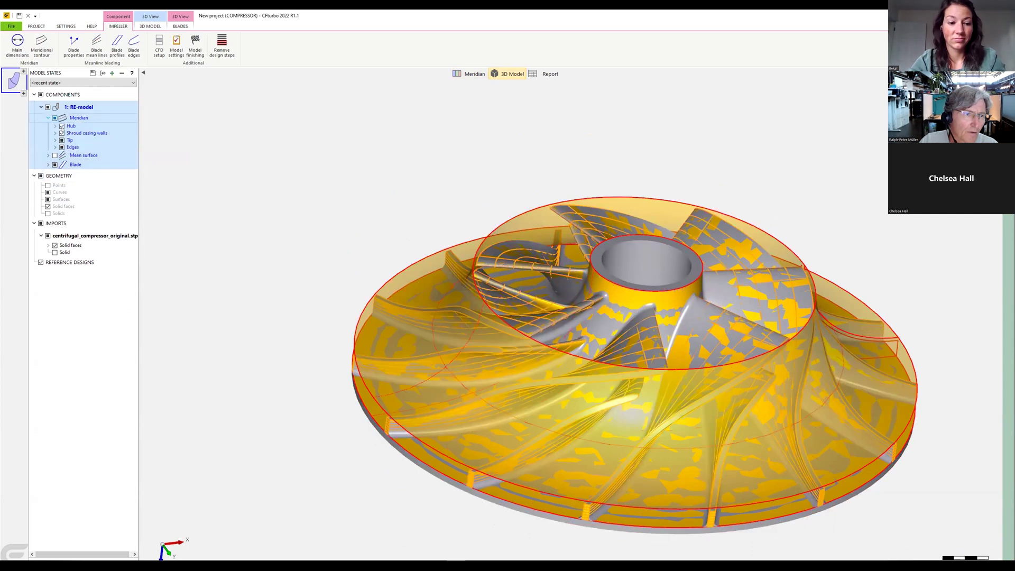
Examine how closely the orange redesigned hub and blades match the imported impeller, including the blade ends at the disc rim
drag(381, 272, 373, 240)
scroll(486, 214, up, 1)
mouse_move(486, 214)
mouse_down()
mouse_move(516, 220)
mouse_move(517, 272)
mouse_move(481, 350)
mouse_move(491, 357)
mouse_move(487, 377)
mouse_move(498, 364)
mouse_move(505, 390)
mouse_move(691, 319)
mouse_move(573, 233)
mouse_up()
right_drag(573, 233, 457, 186)
drag(458, 186, 493, 428)
right_drag(493, 428, 565, 283)
scroll(565, 283, up, 4)
drag(564, 283, 580, 339)
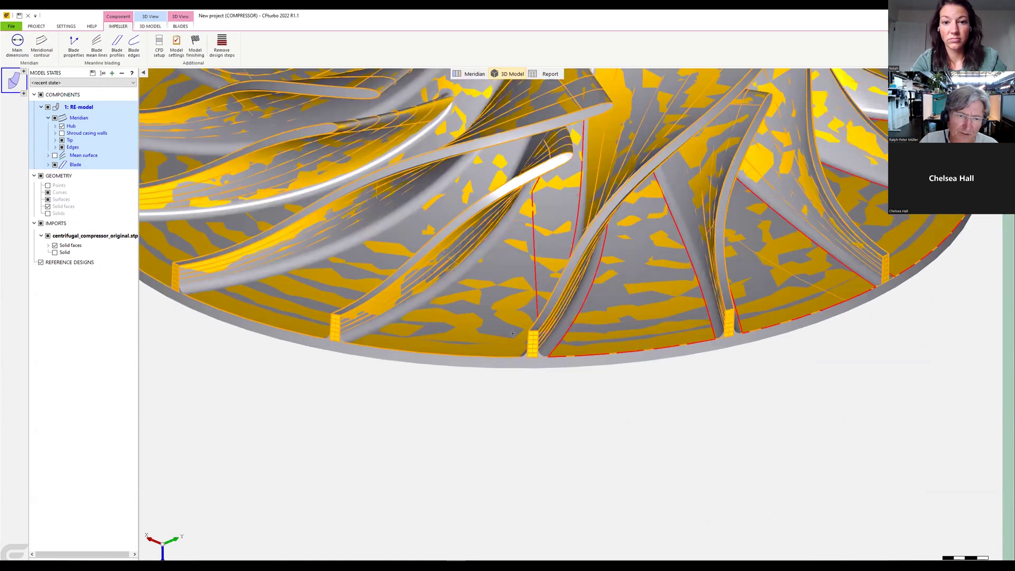
Add a hub solid behind the hub contour in the meridional contour, reaching about z 13.5 mm and down to about r 8.5 mm
right_drag(513, 333, 502, 362)
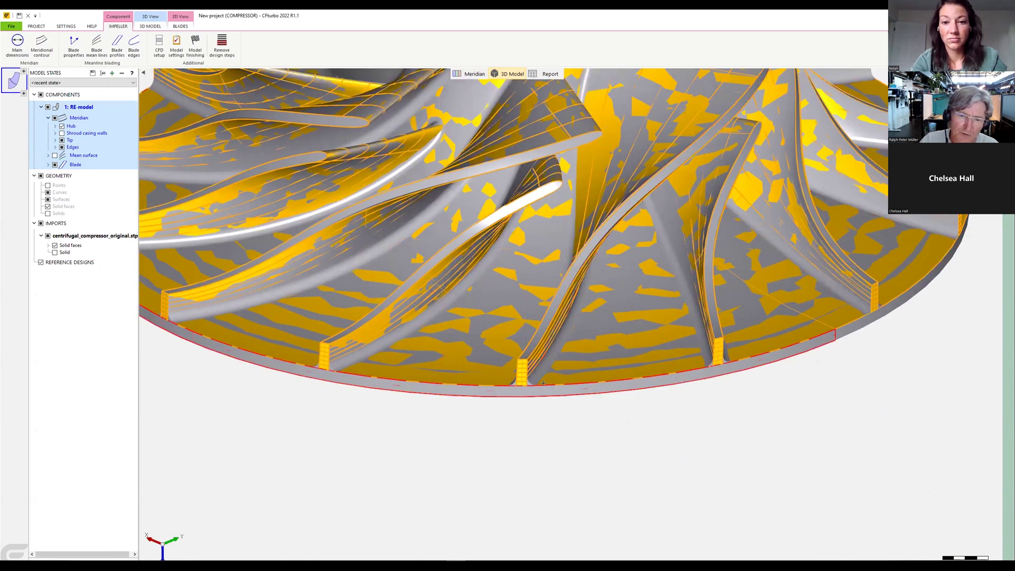
scroll(540, 388, up, 5)
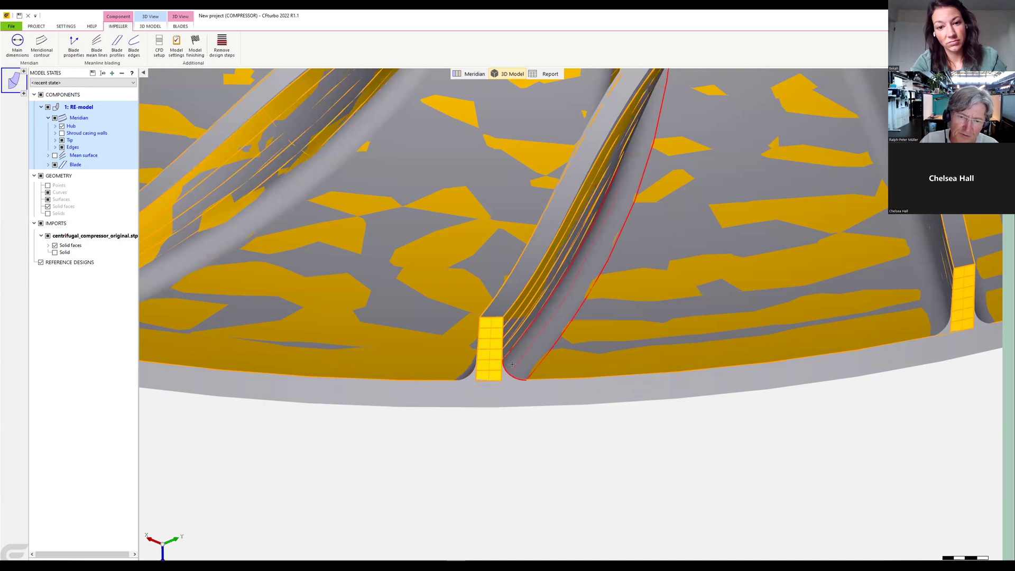
scroll(519, 362, down, 3)
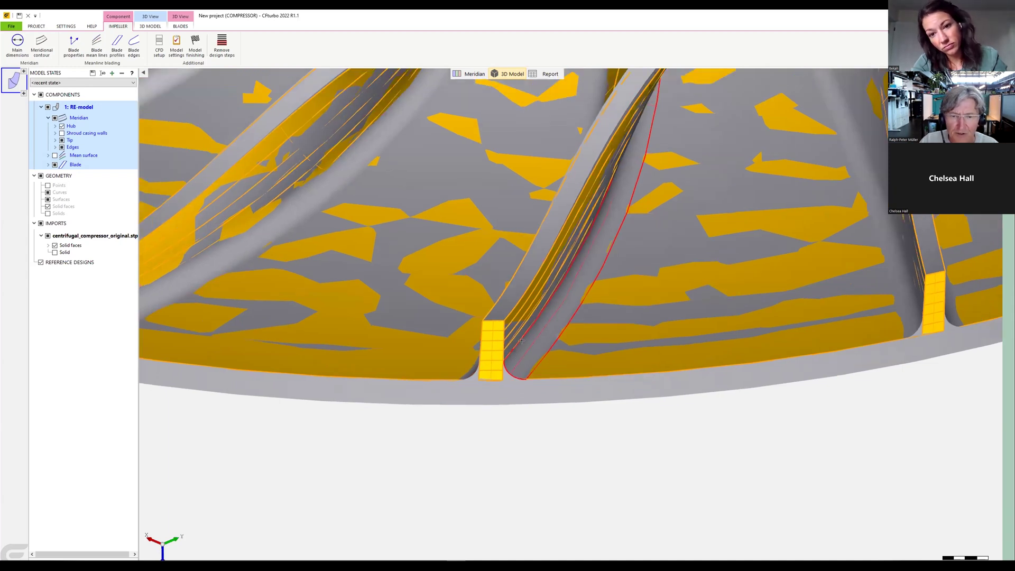
drag(525, 352, 487, 341)
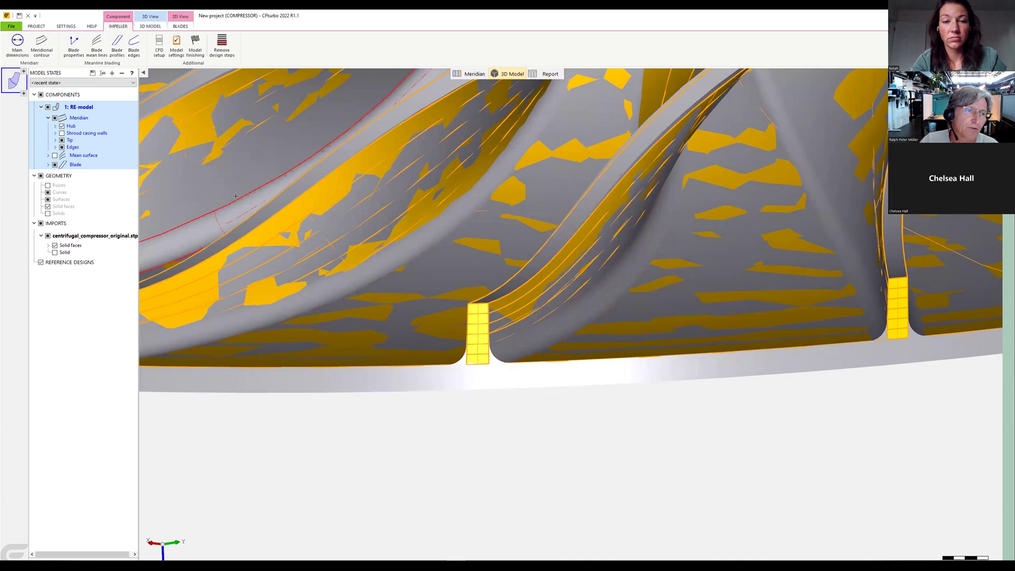
click(46, 50)
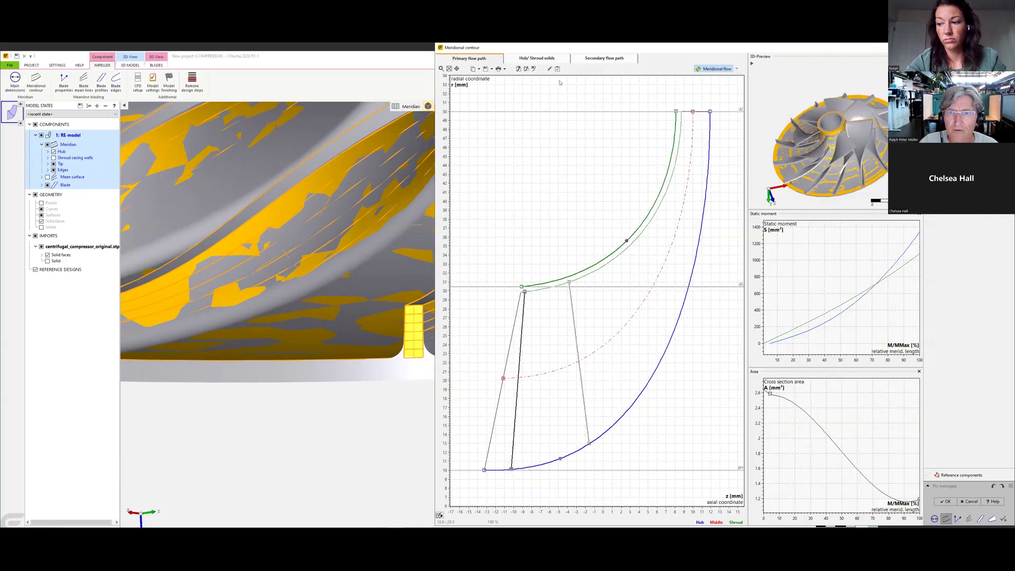
click(537, 58)
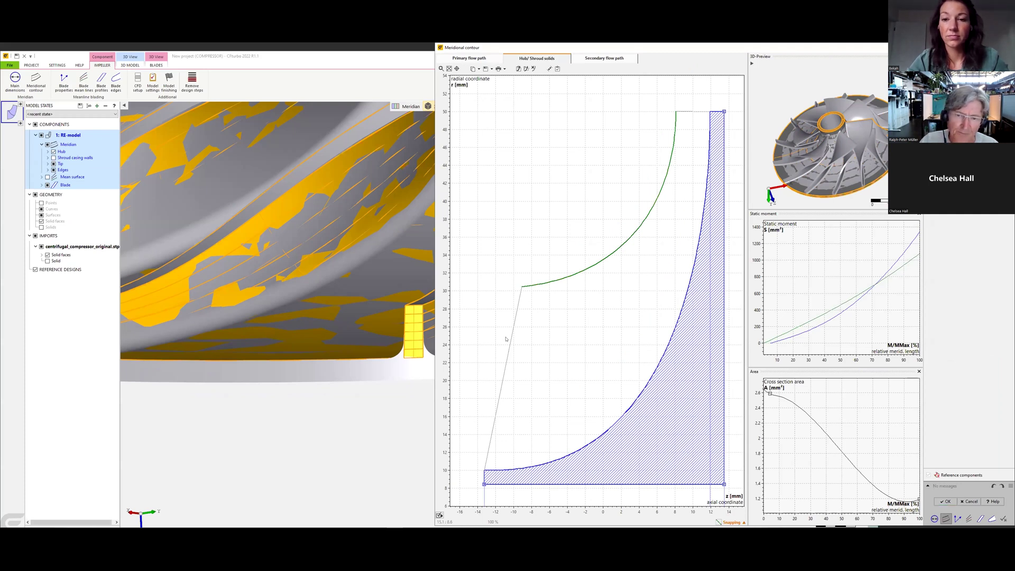
key(Escape)
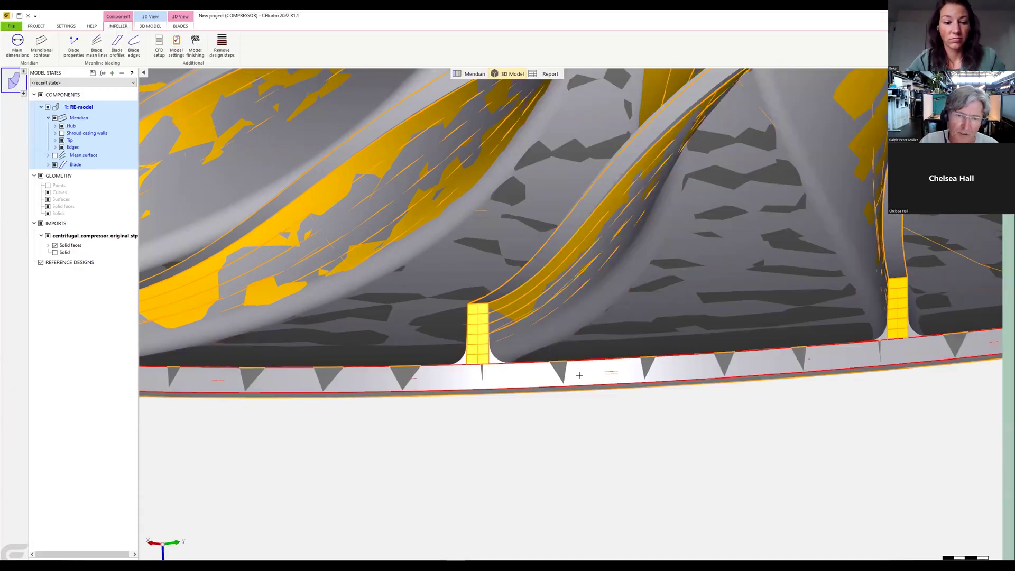
Run model finishing with solid trimming and a hub fillet radius of 1 mm
scroll(501, 360, down, 2)
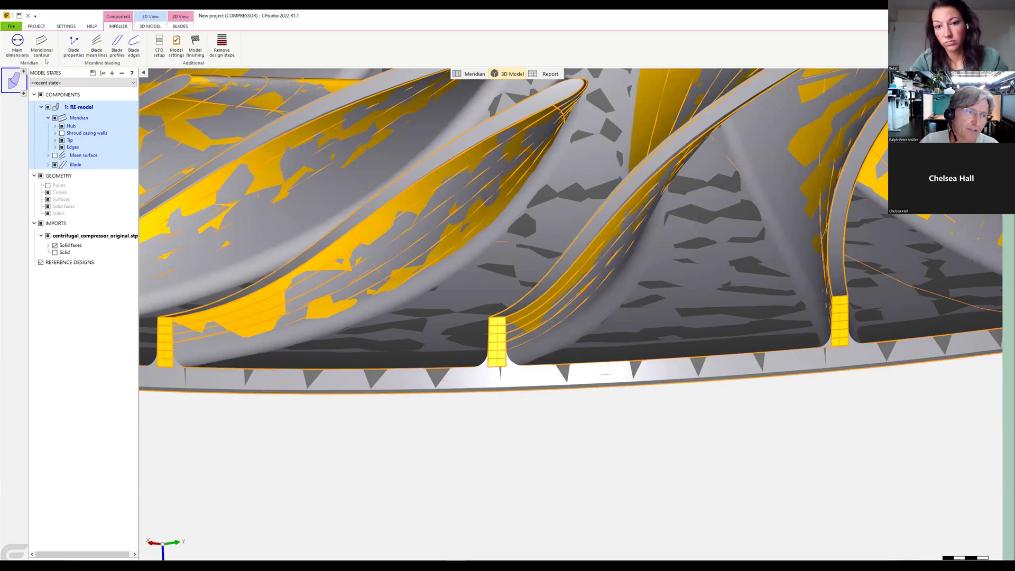
click(196, 47)
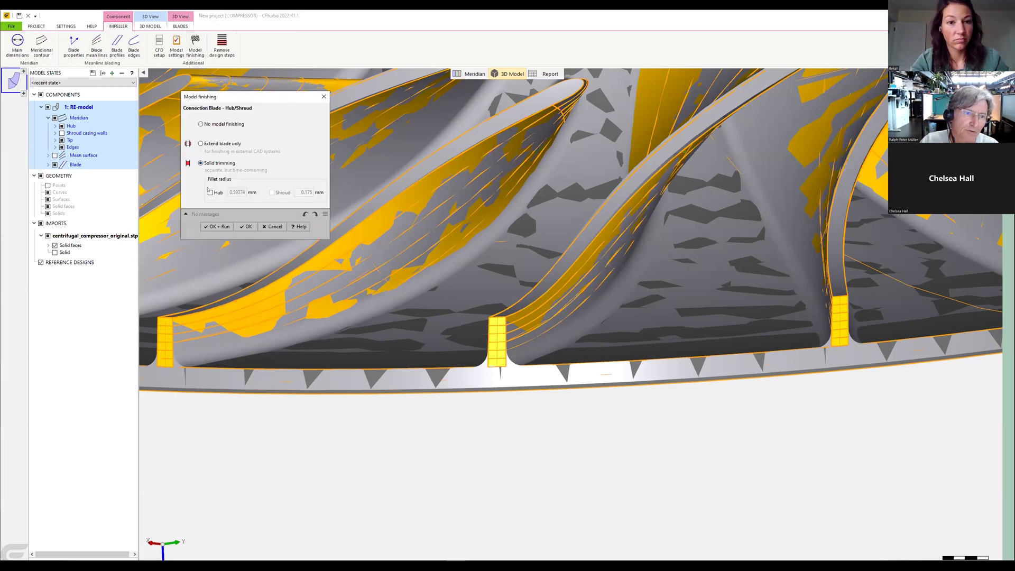
double_click(232, 192)
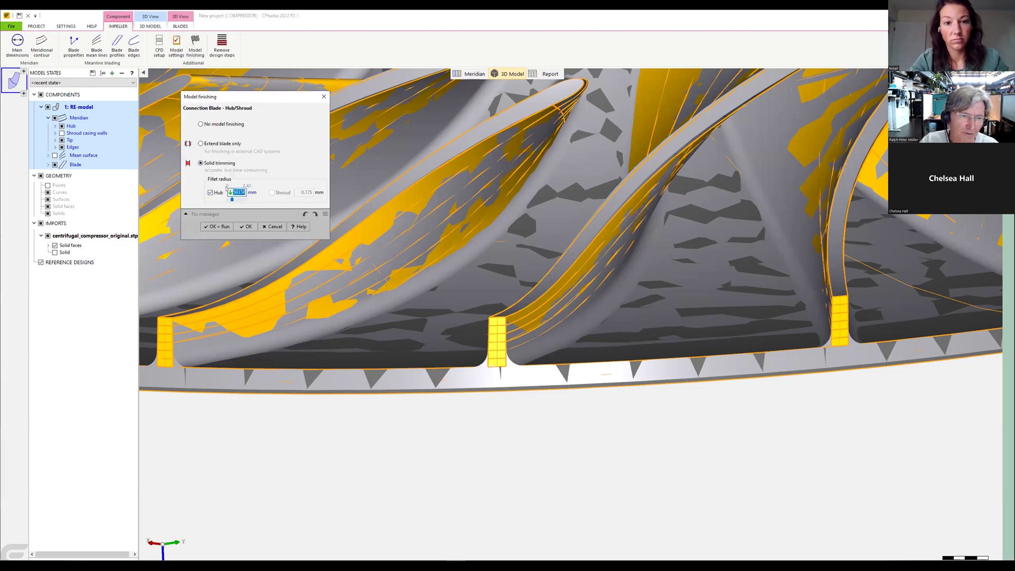
text(1)
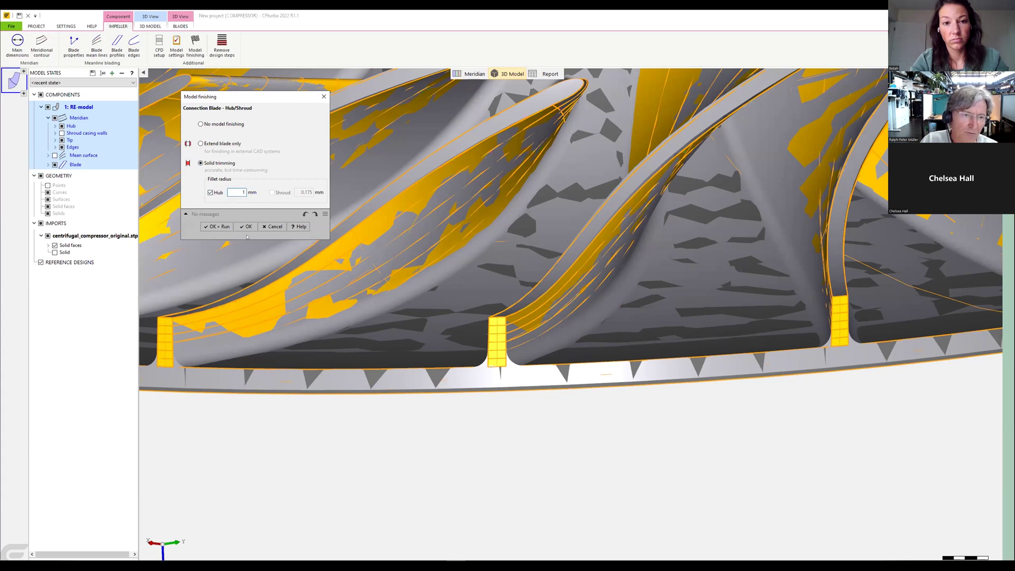
click(564, 411)
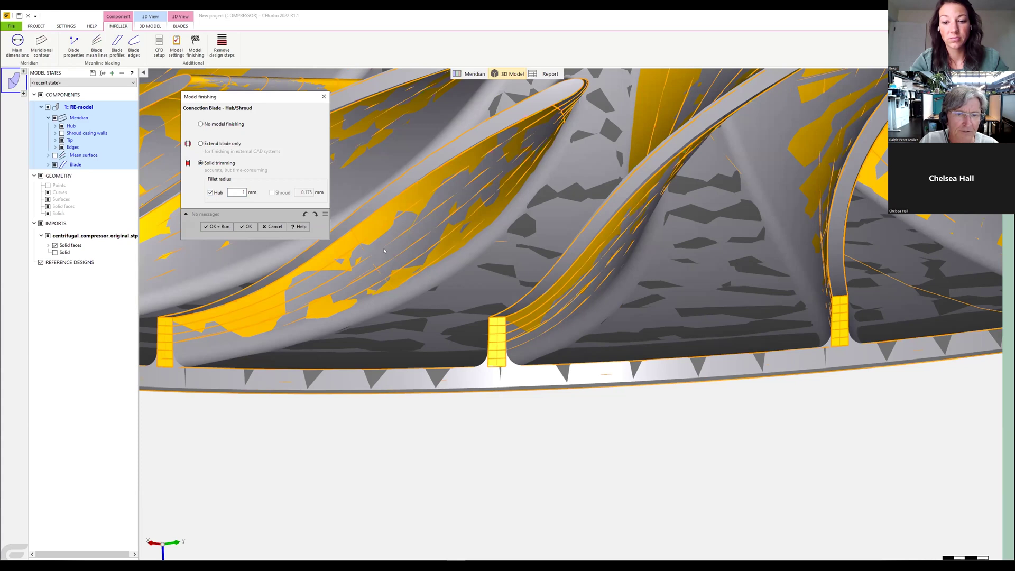
key(Return)
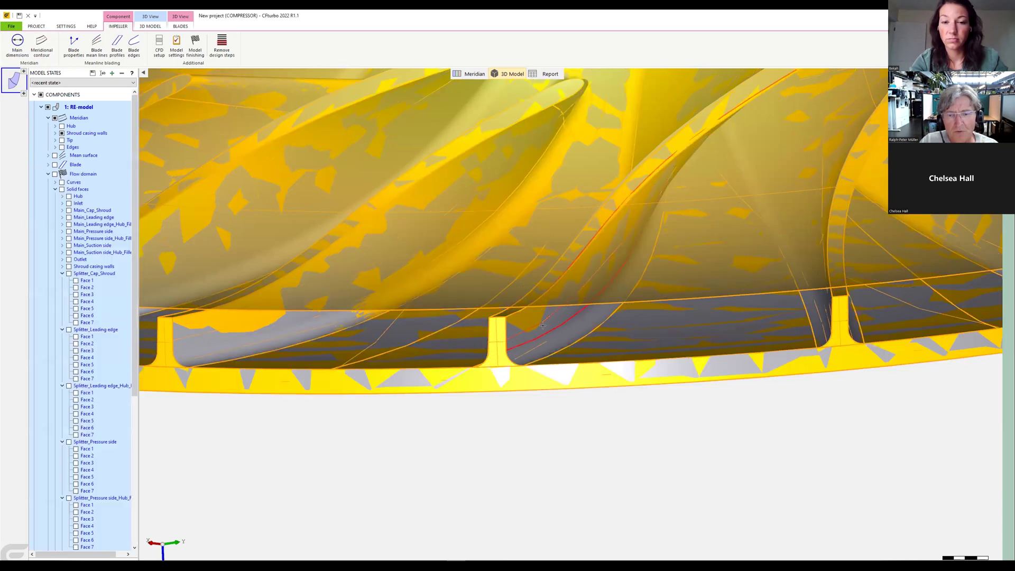
Collapse the flow domain branch and hide the shroud casing walls of the finished impeller
scroll(547, 329, up, 1)
drag(547, 329, 616, 341)
scroll(539, 337, up, 3)
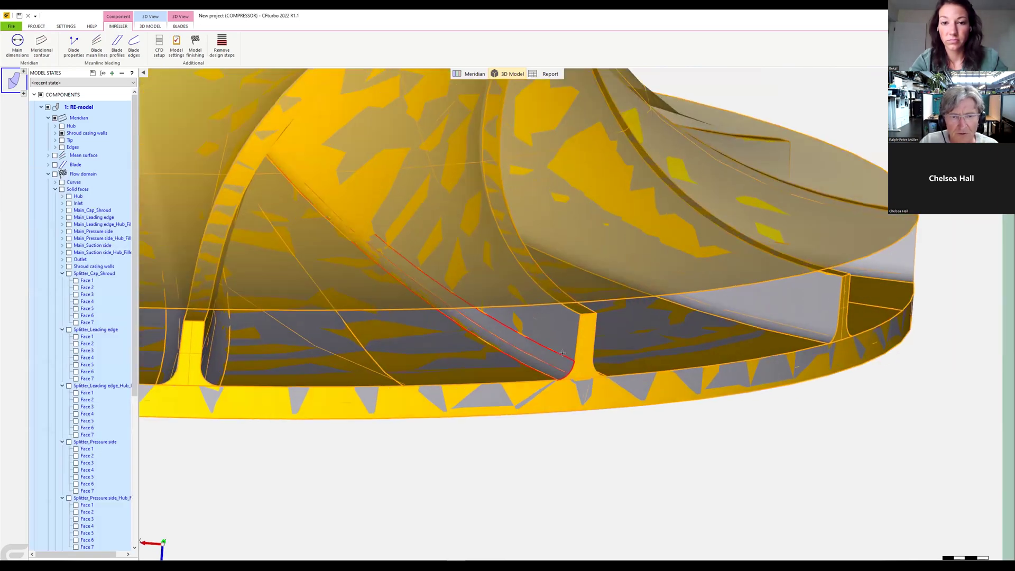
drag(537, 337, 386, 234)
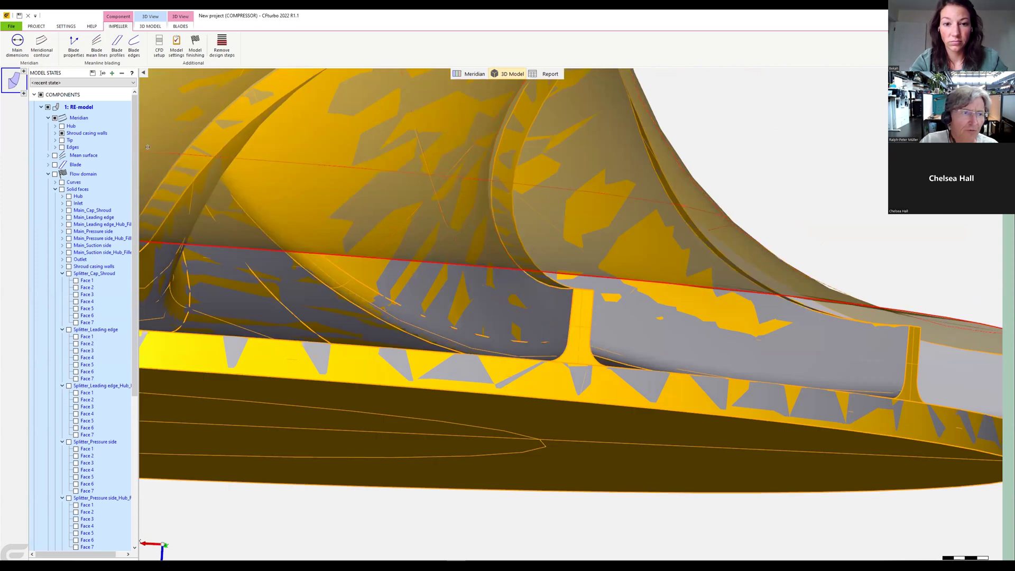
click(48, 174)
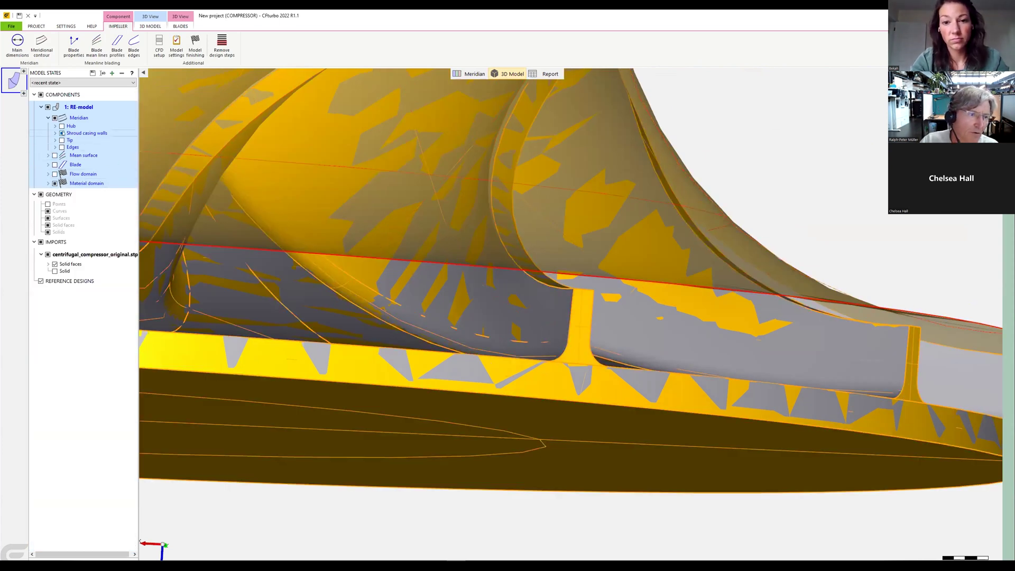
click(63, 133)
Examine how the finished impeller's hub fillets, disc rim and blades match the imported geometry, up close and as a whole
drag(444, 185, 473, 339)
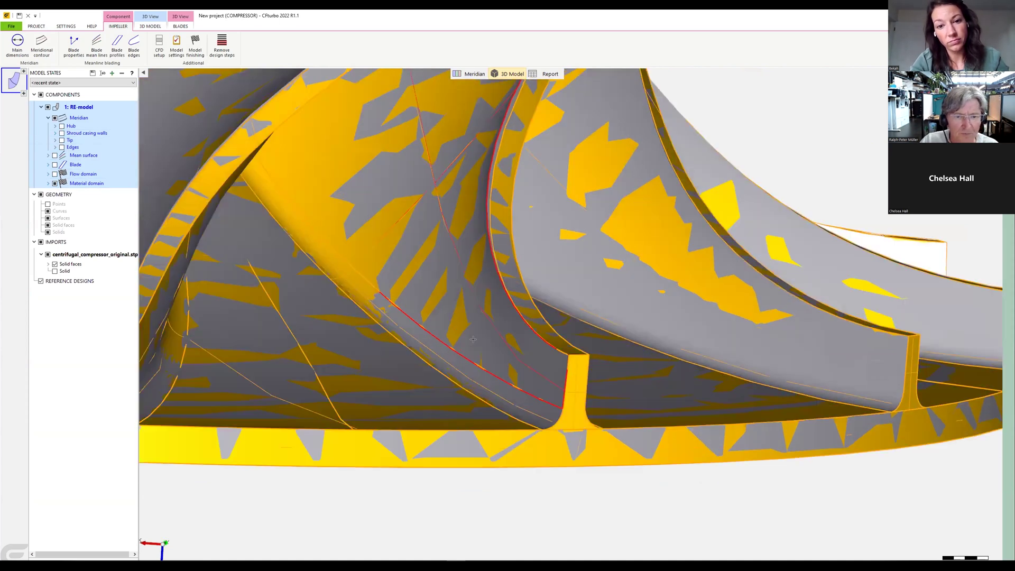
drag(476, 212, 531, 275)
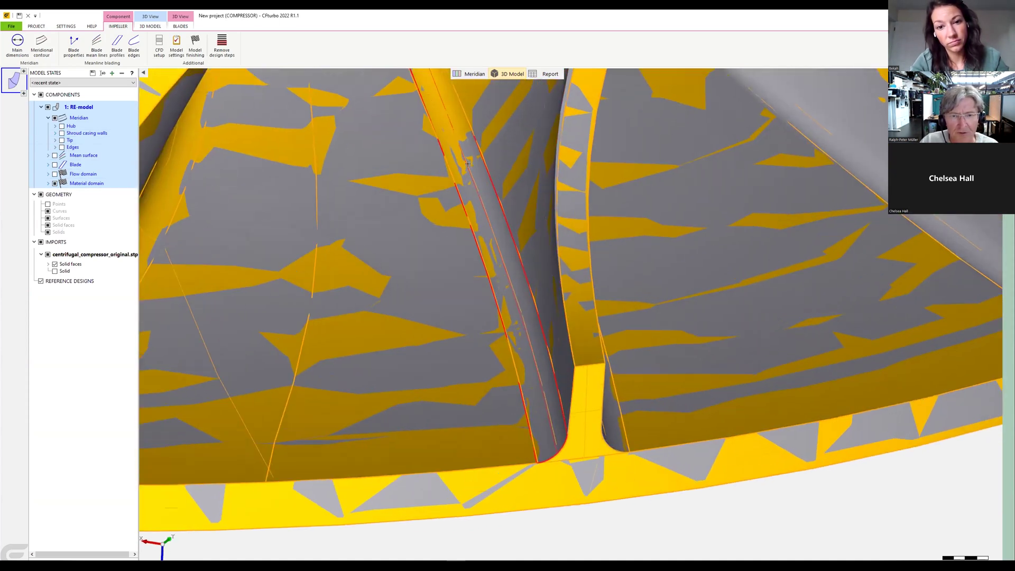
drag(624, 289, 549, 367)
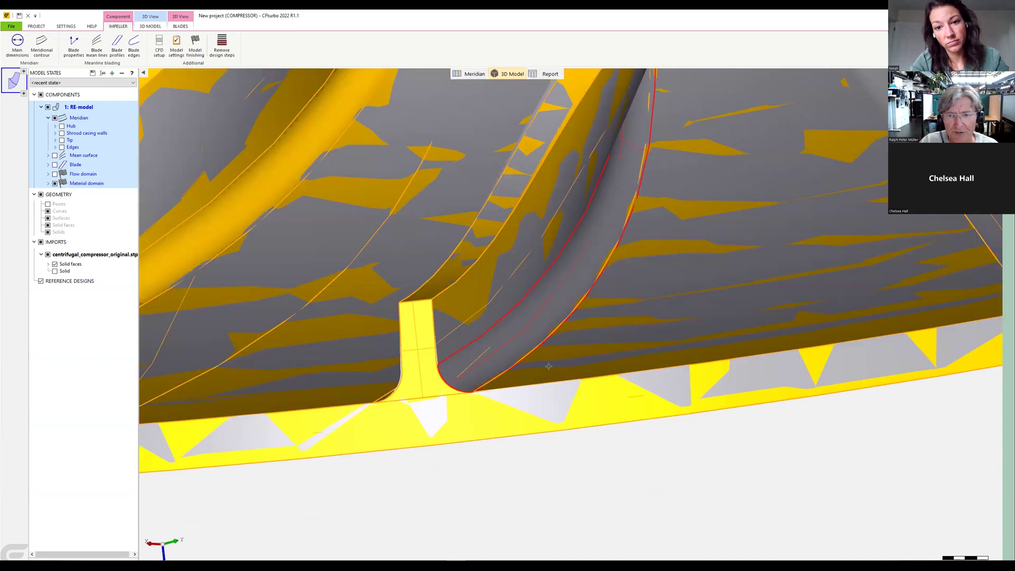
scroll(549, 366, down, 3)
mouse_move(620, 323)
mouse_down()
mouse_move(675, 318)
mouse_move(704, 284)
mouse_move(585, 220)
mouse_move(555, 244)
mouse_move(553, 223)
mouse_up()
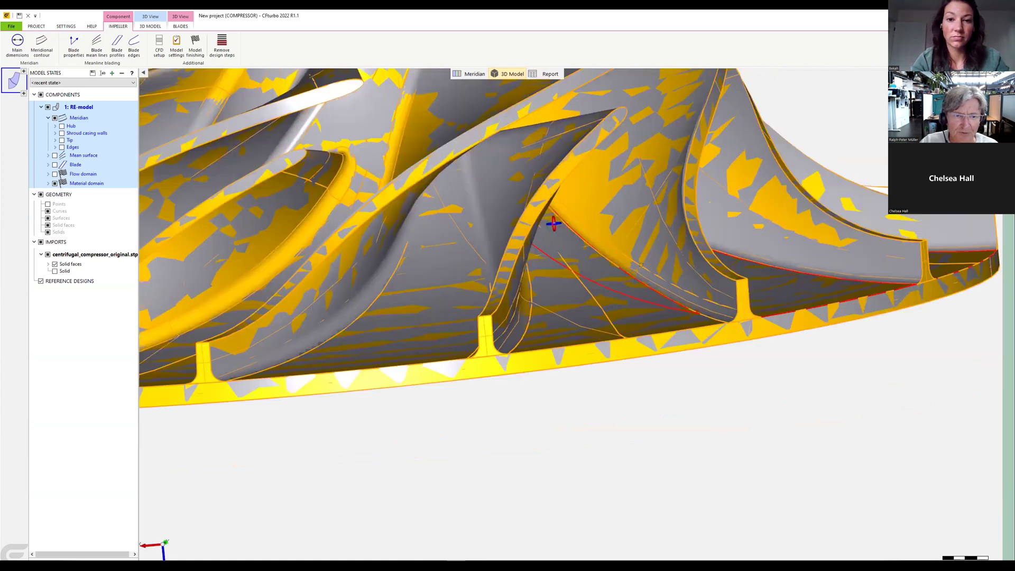
mouse_move(641, 265)
mouse_down()
mouse_move(739, 291)
mouse_move(584, 259)
mouse_move(608, 264)
mouse_move(594, 257)
mouse_move(471, 264)
mouse_move(653, 272)
mouse_move(664, 236)
mouse_move(668, 296)
mouse_move(691, 278)
mouse_up()
scroll(667, 300, down, 2)
drag(756, 277, 755, 263)
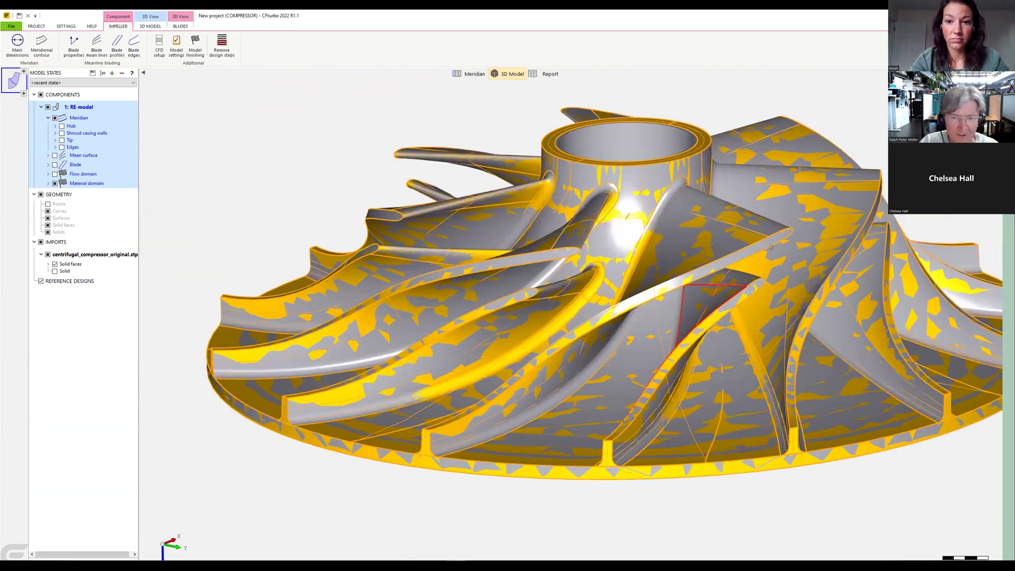
mouse_move(778, 297)
mouse_down()
mouse_move(755, 267)
mouse_move(766, 265)
mouse_up()
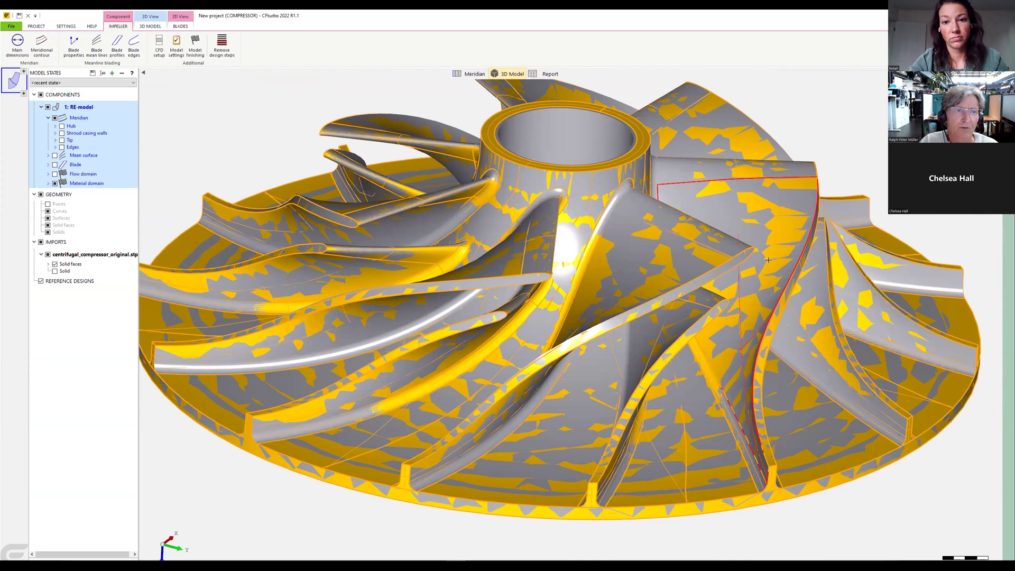
drag(768, 260, 772, 269)
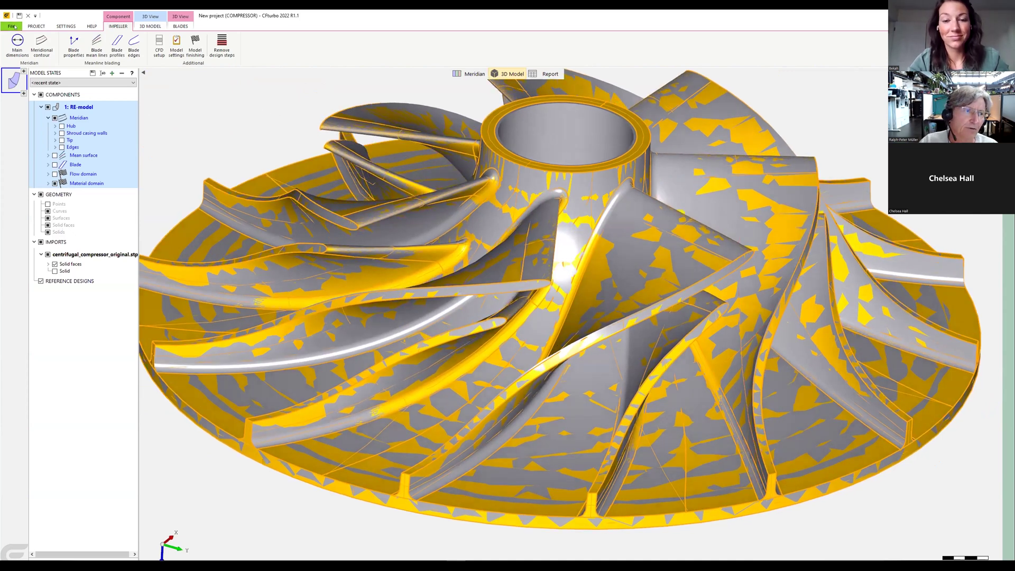
Save the project as centrifugal_compressor_demo2.cft in the RE centrifugal compressor folder and close it
click(12, 26)
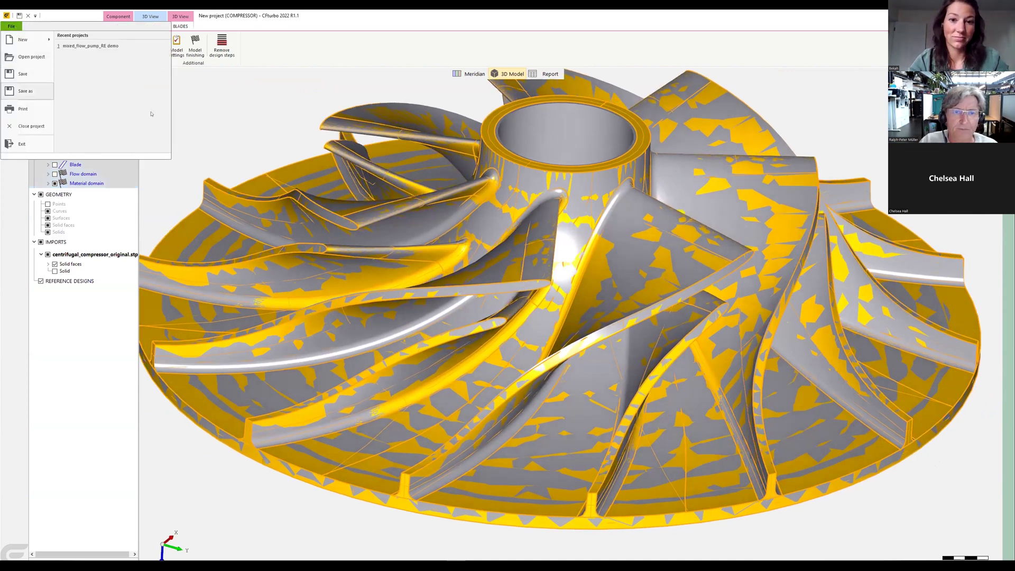
click(26, 91)
click(277, 147)
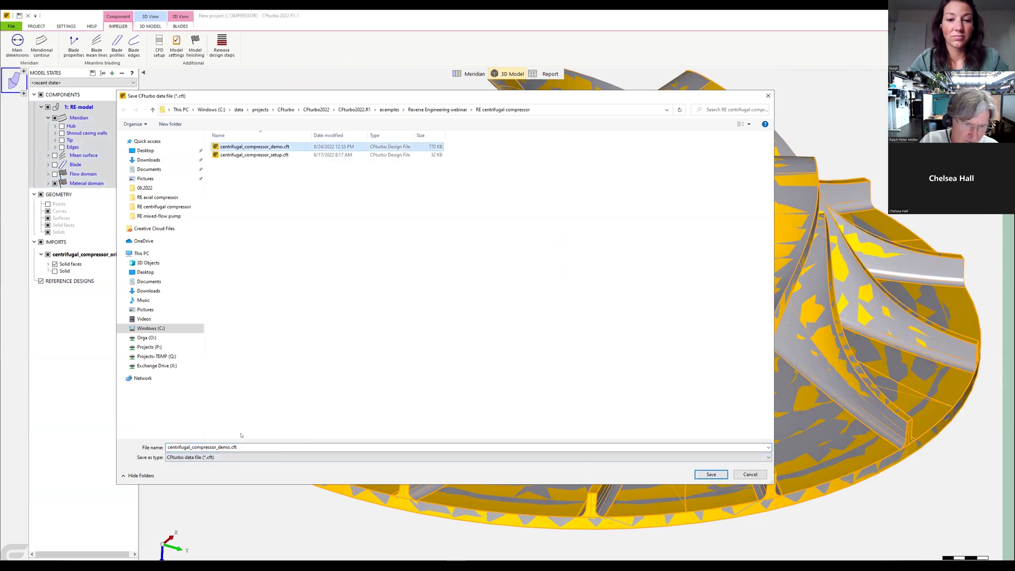
double_click(228, 447)
click(228, 446)
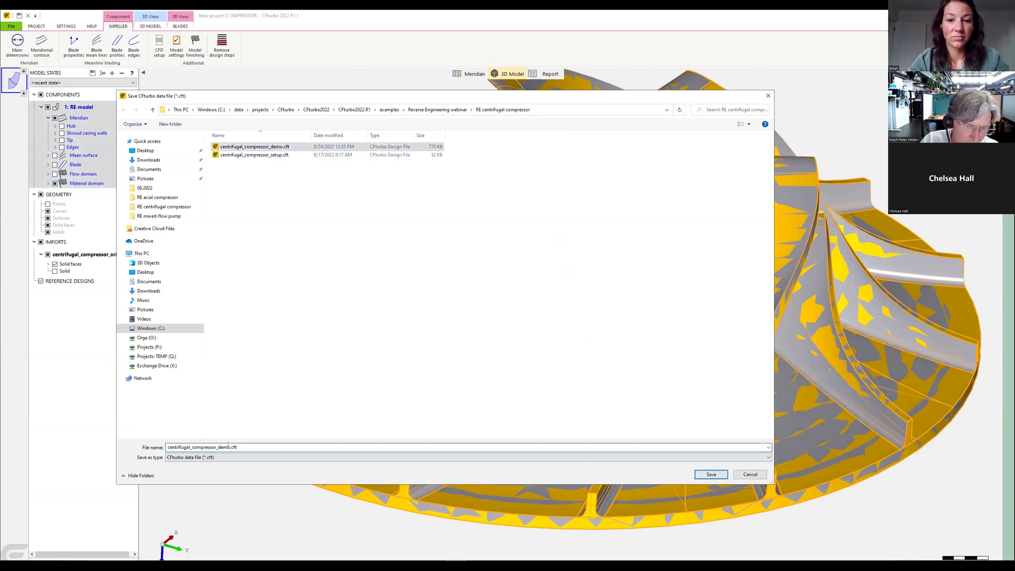
text(2)
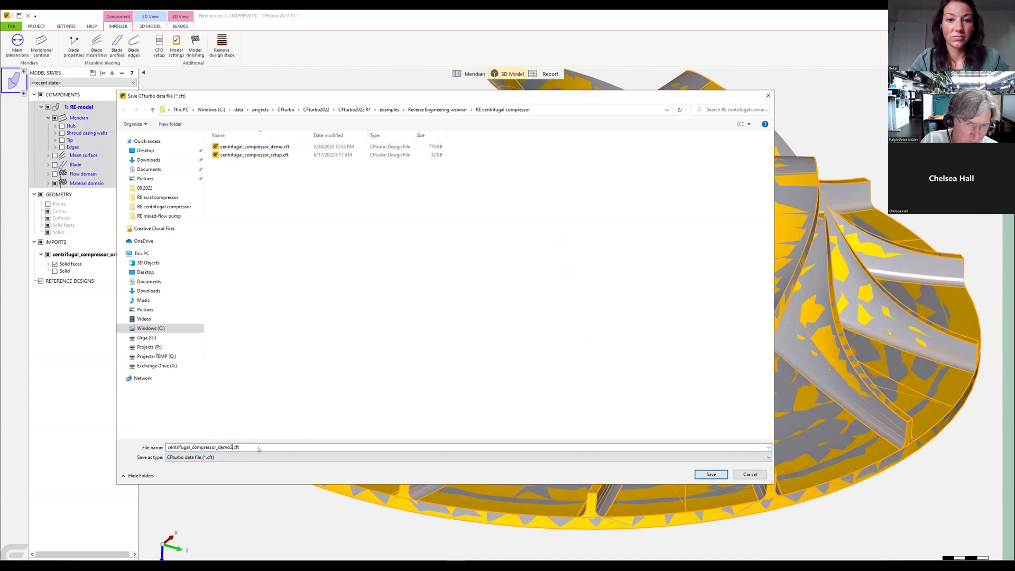
click(703, 472)
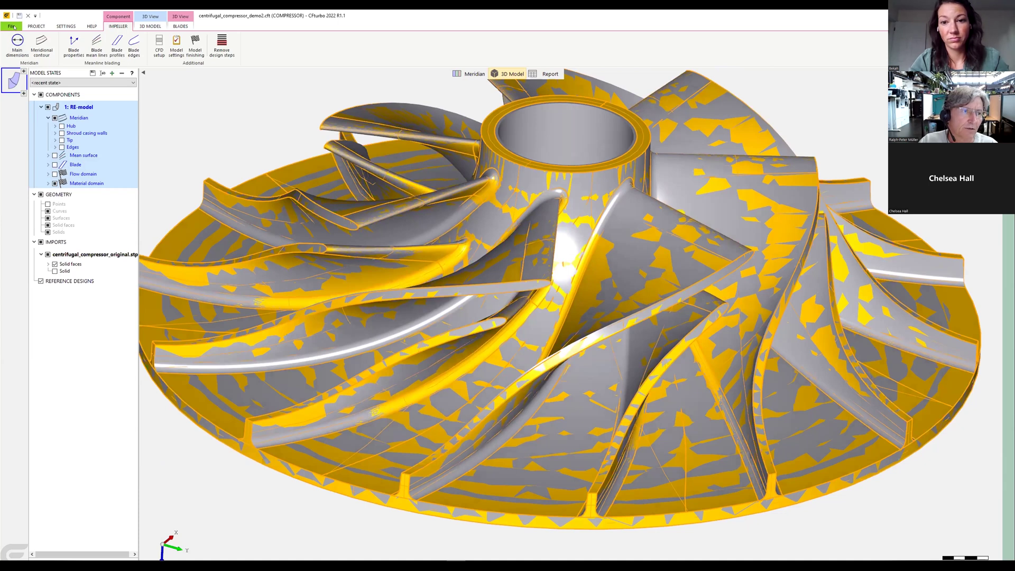
click(11, 26)
click(32, 125)
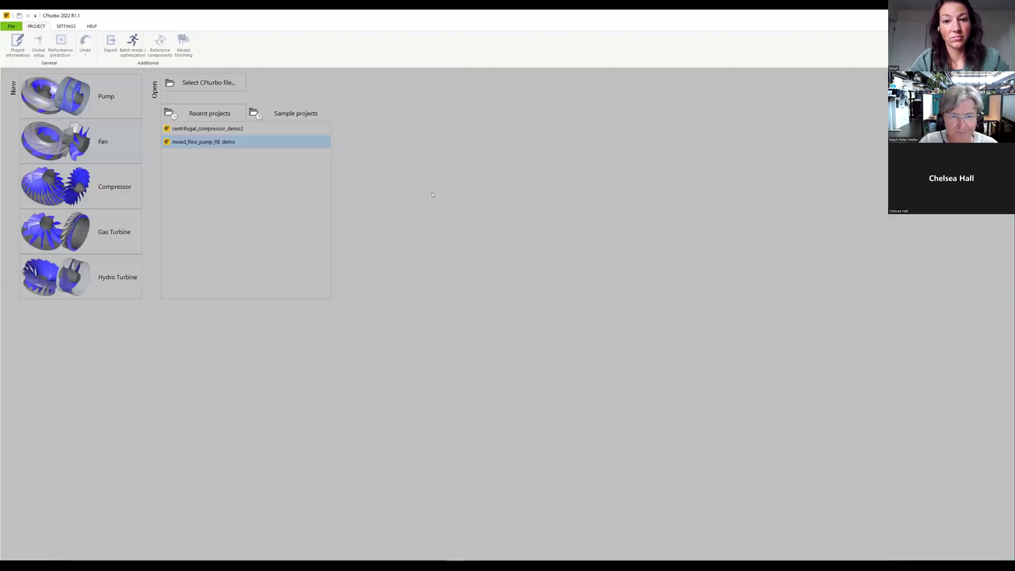